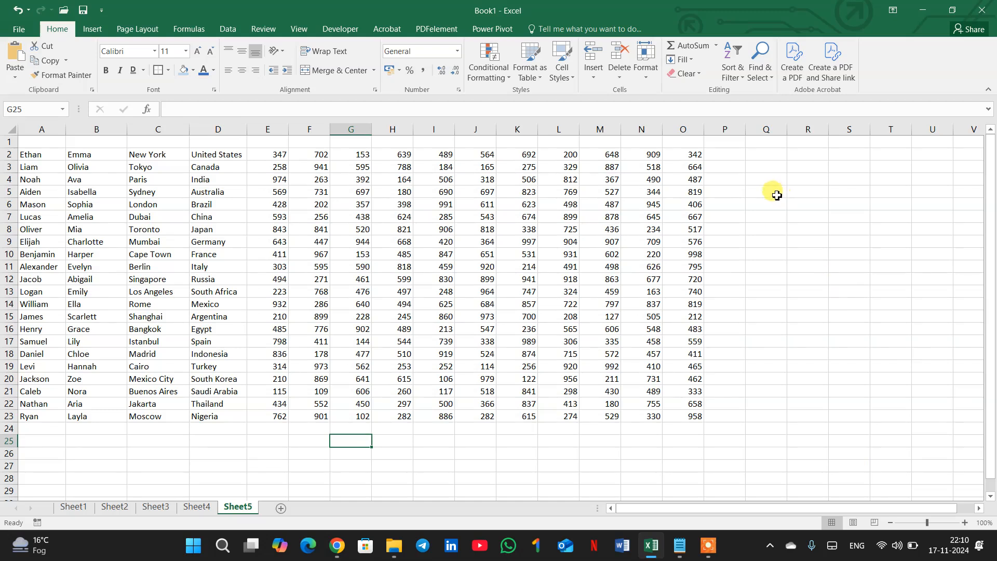
Enter the labels min, max and median down cells Q3 to Q5.
click(762, 166)
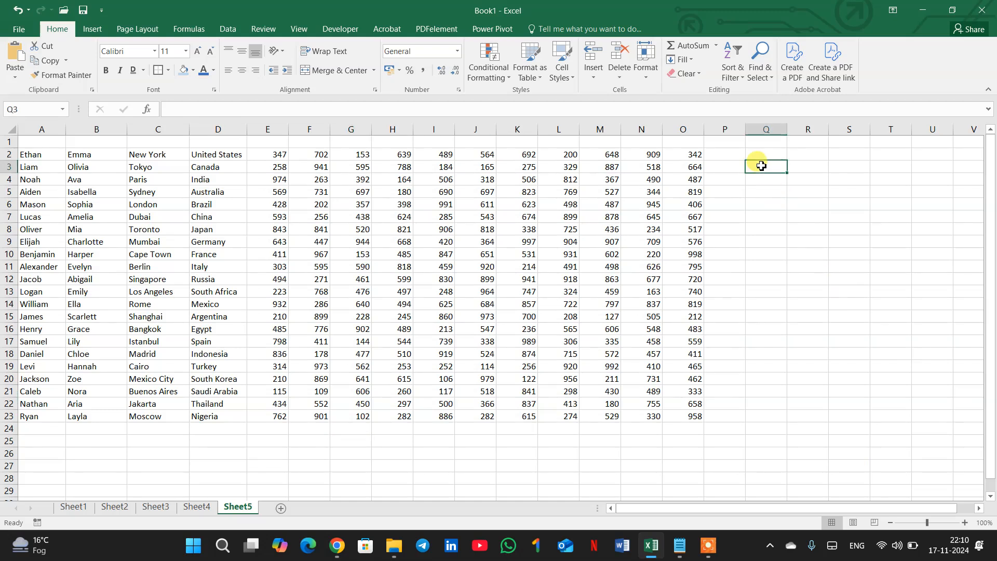
text(min)
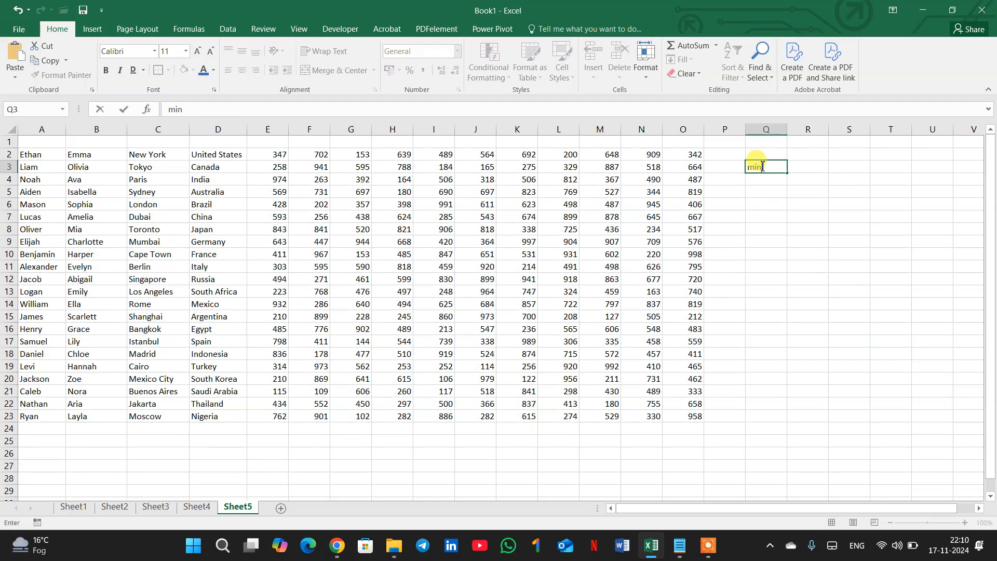
key(Return)
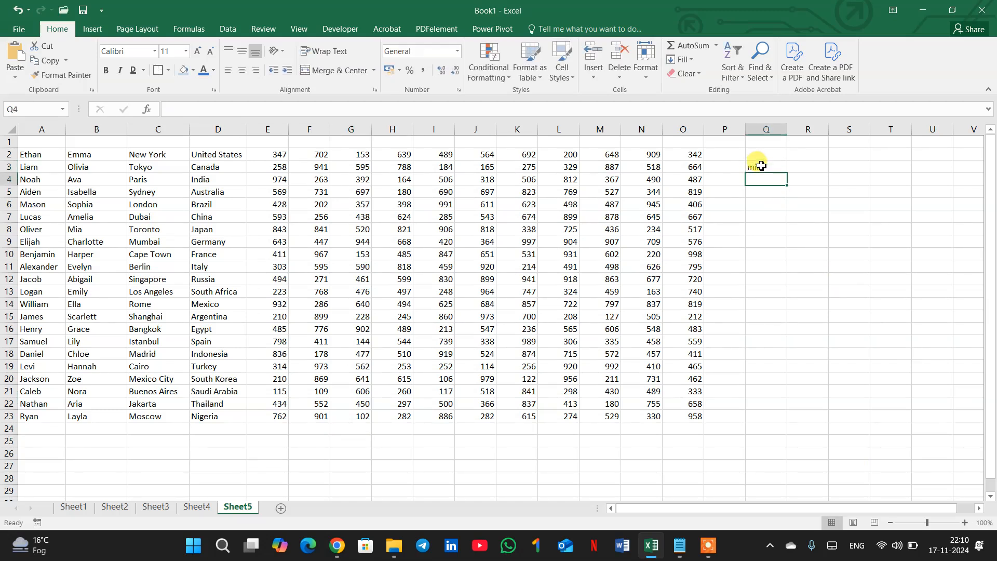
text(max)
key(Return)
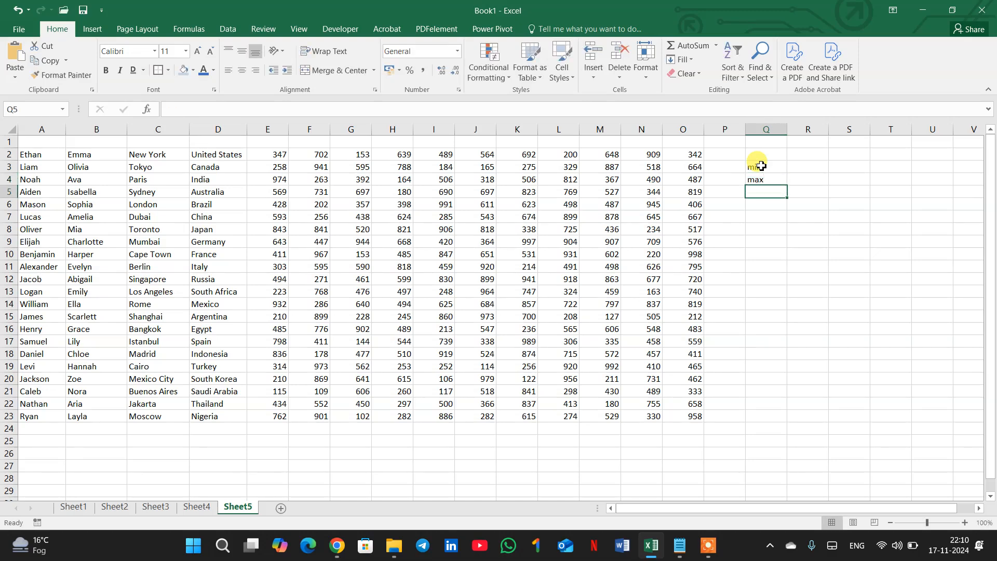
text(m)
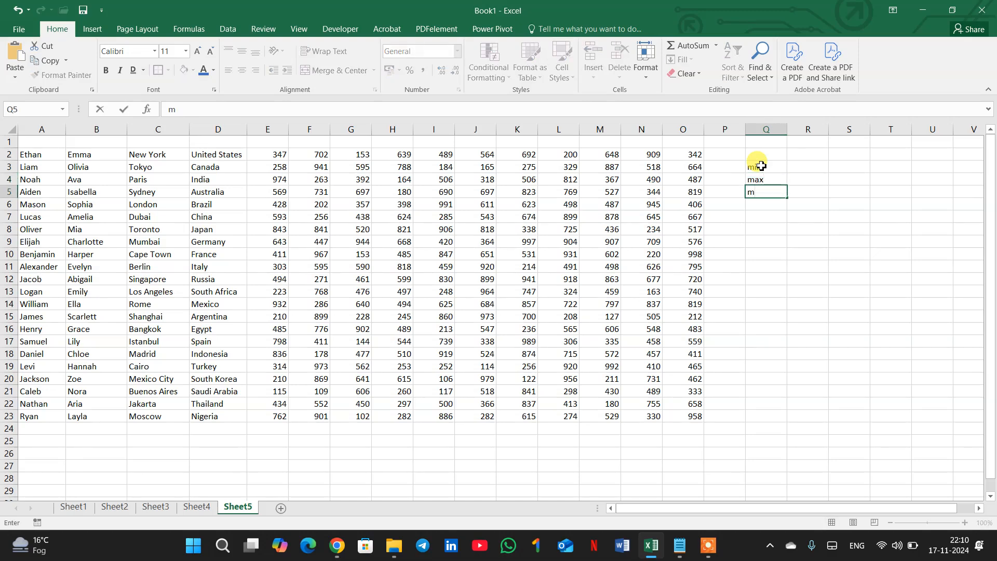
text(edian\)
key(Return)
key(Up)
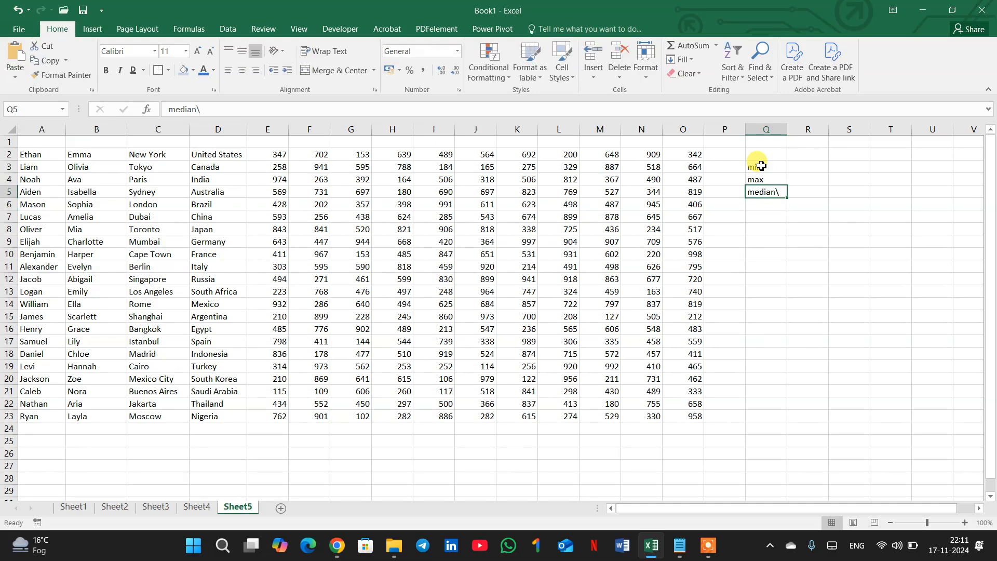
click(475, 109)
key(BackSpace)
key(Return)
Continue the label list in Q6 to Q10 with mode, count, counta, countblank and randbetween.
text(mode)
key(Return)
text(count)
key(Return)
text(counta)
key(Return)
text(countblank)
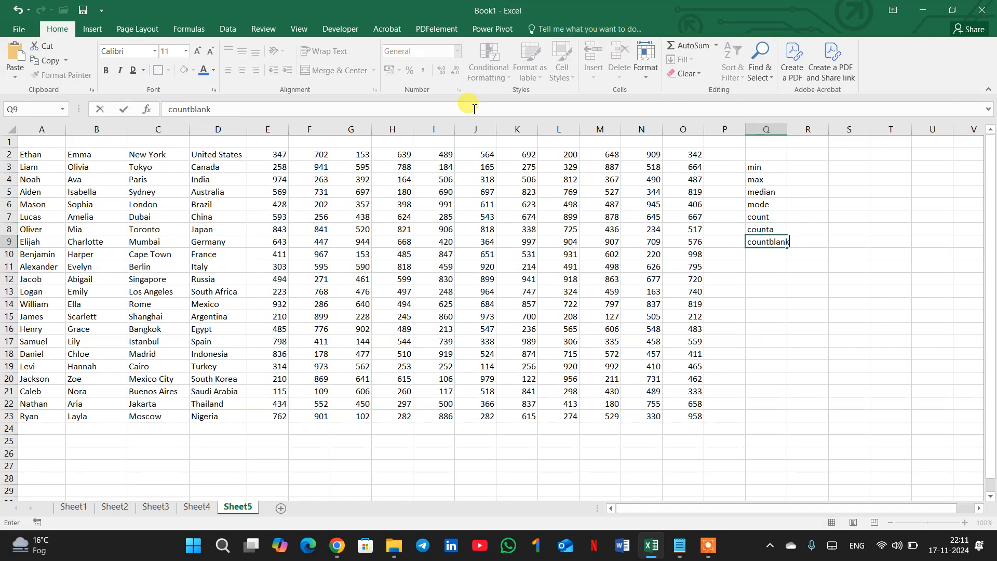
key(Return)
text(rand)
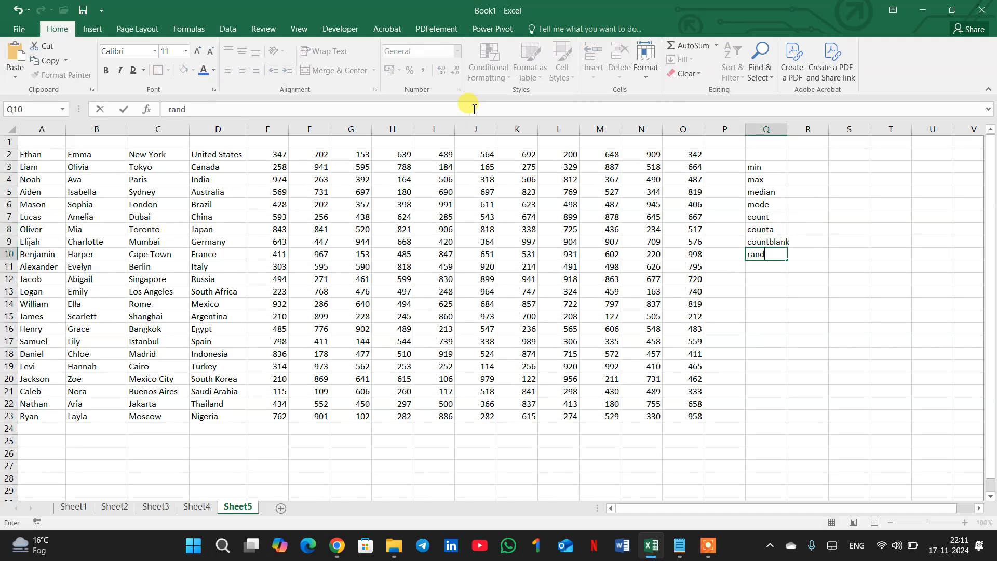
text(between)
key(Return)
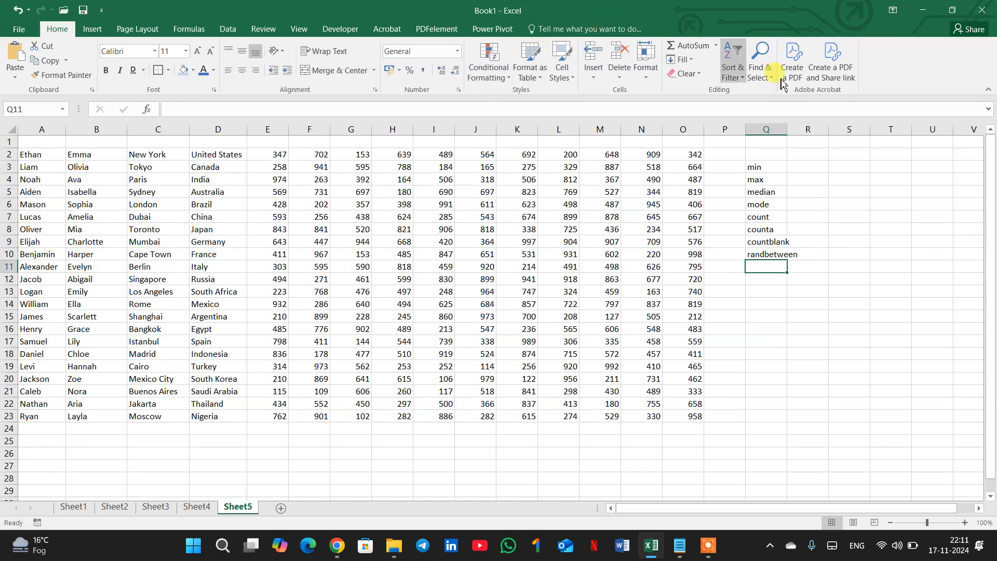
Widen column Q to fit its labels and widen column R beside it.
drag(788, 129, 805, 129)
click(795, 281)
click(820, 358)
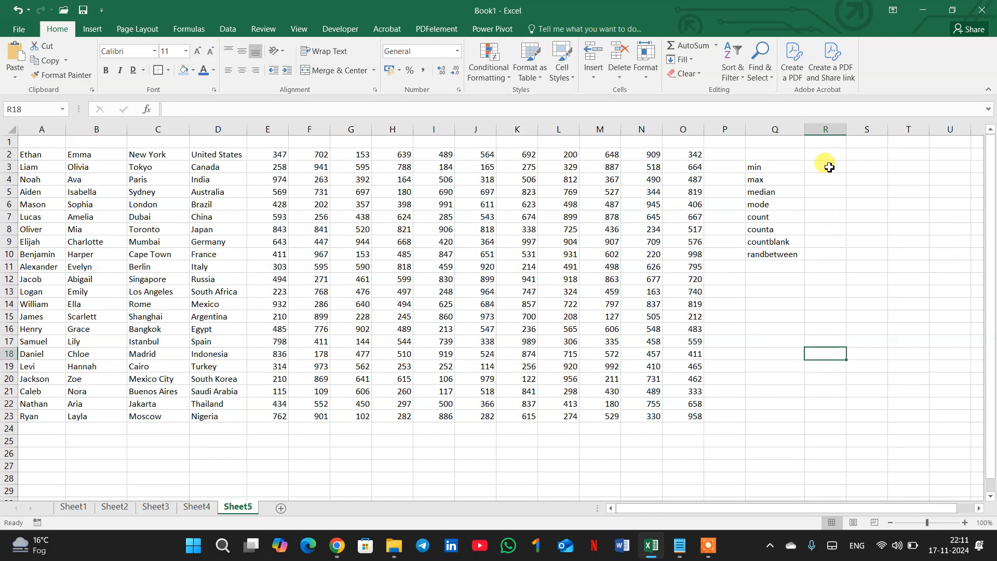
drag(852, 130, 877, 128)
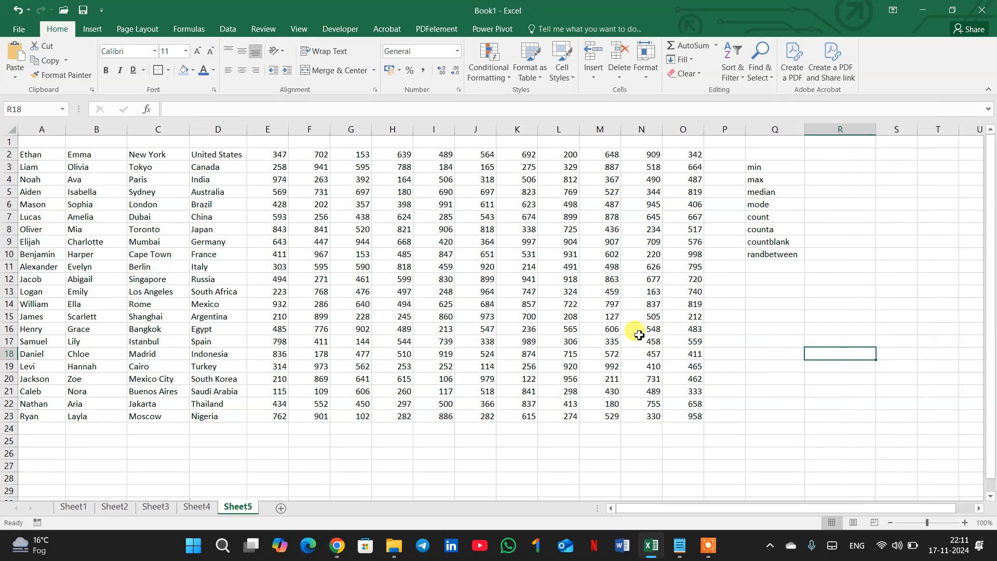
Calculate the minimum of the number block in R3 with =MIN(E2:O23).
drag(280, 158, 688, 416)
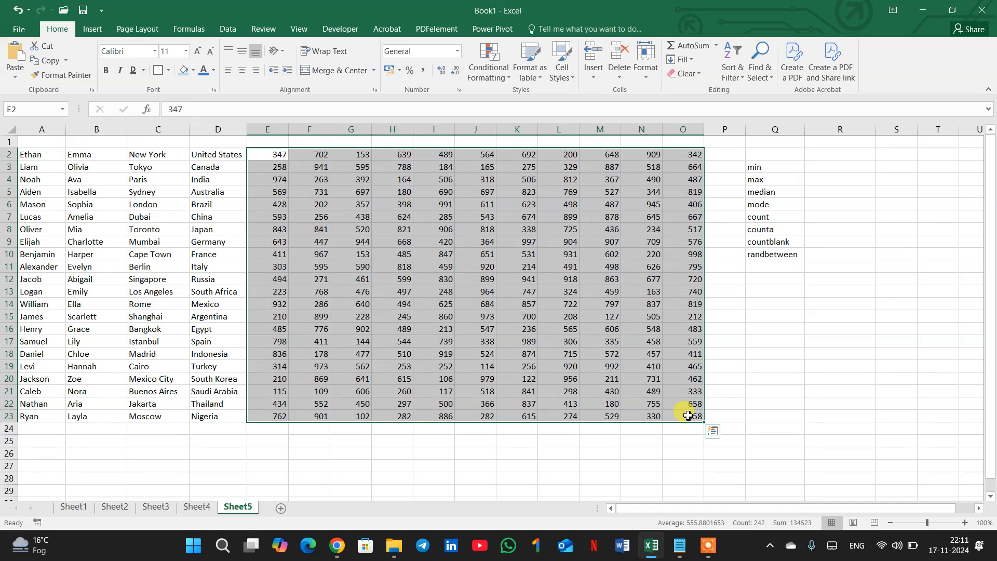
click(829, 167)
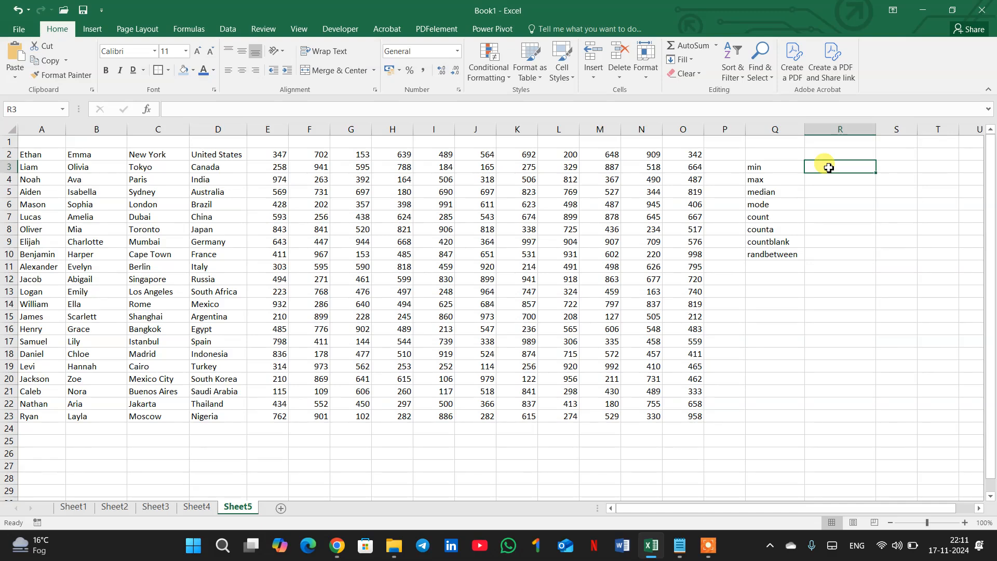
text(=)
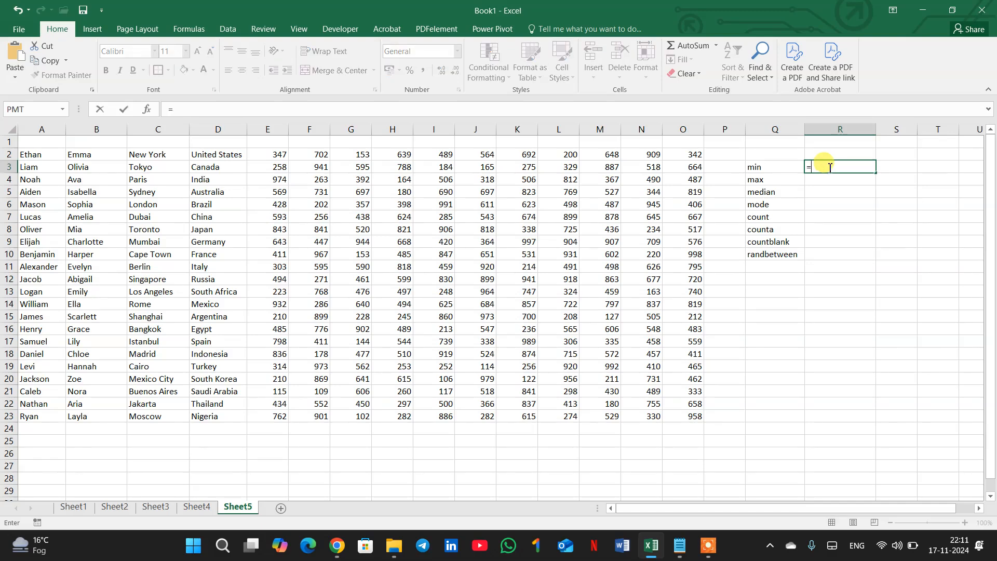
text(min)
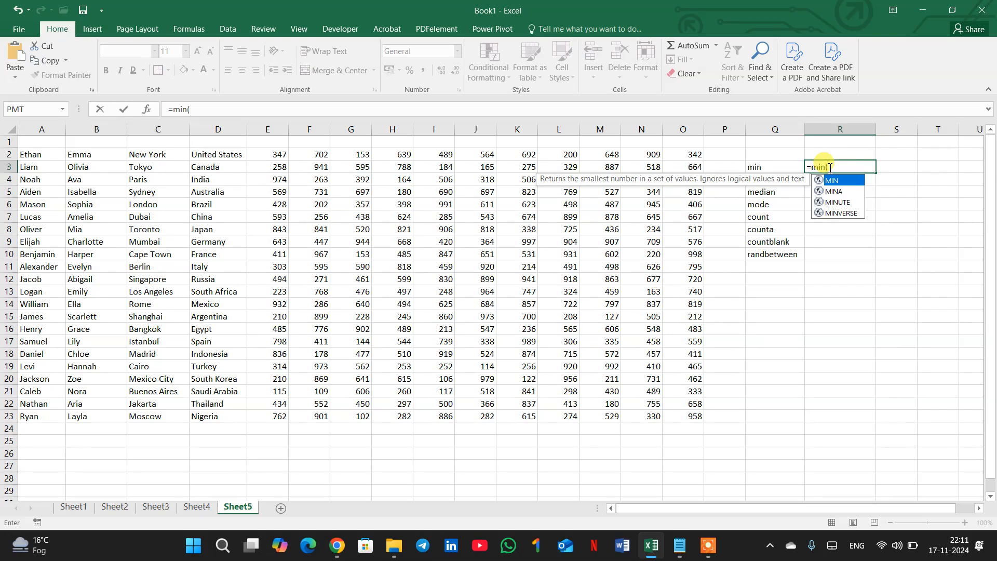
text(()
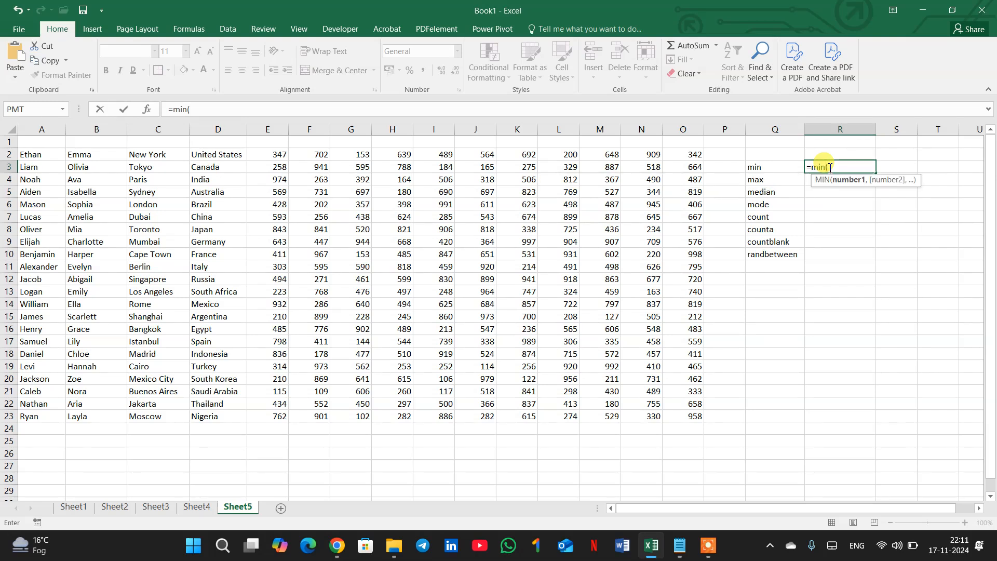
drag(269, 155, 683, 415)
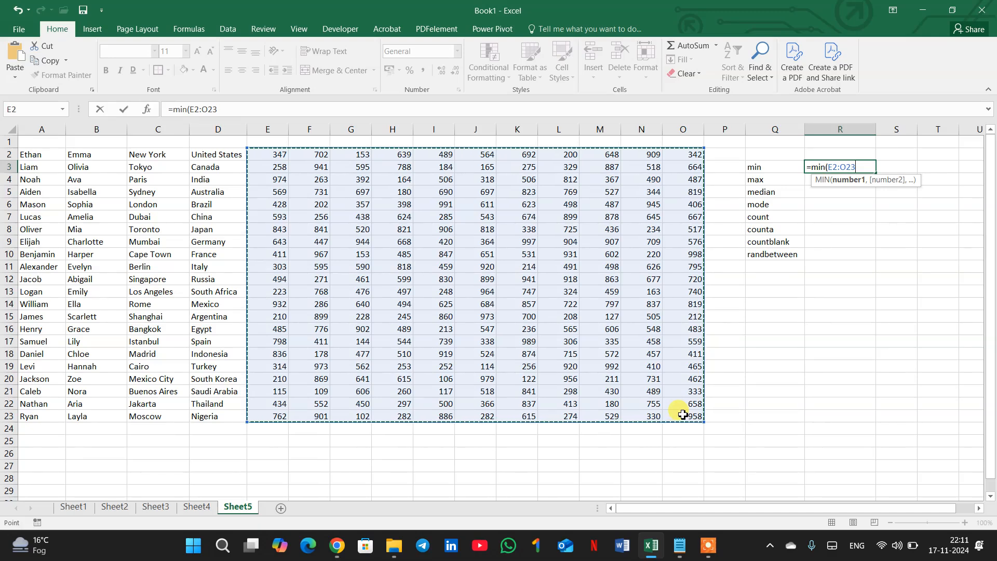
text())
key(Return)
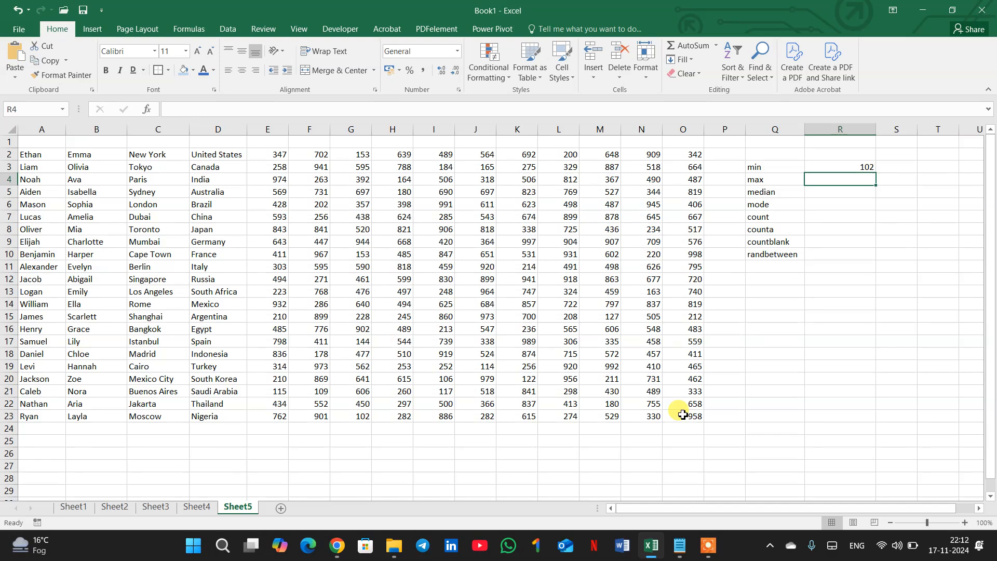
click(852, 171)
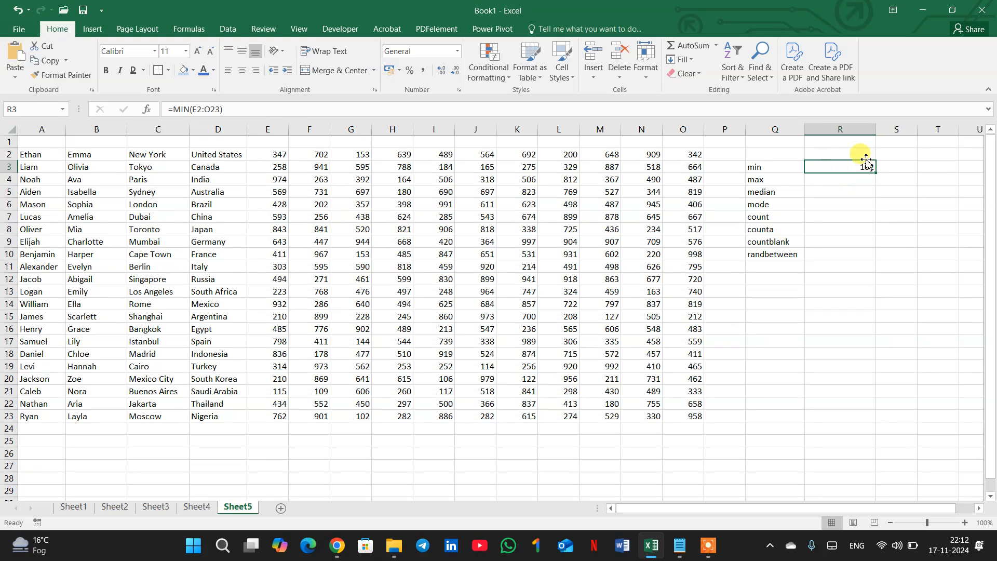
Calculate the maximum of the range E2:O23 in R4 with the MAX function.
click(830, 182)
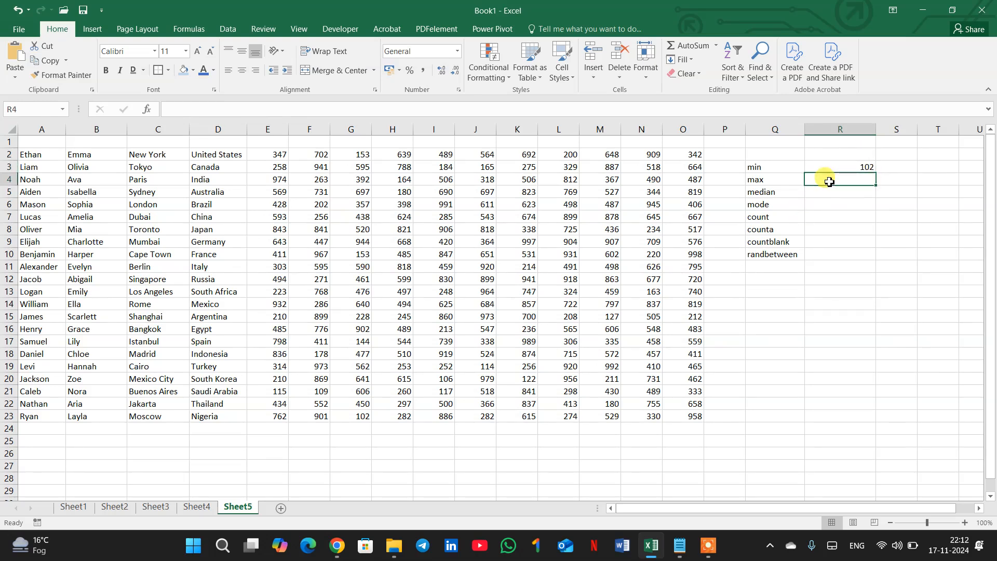
text(=max()
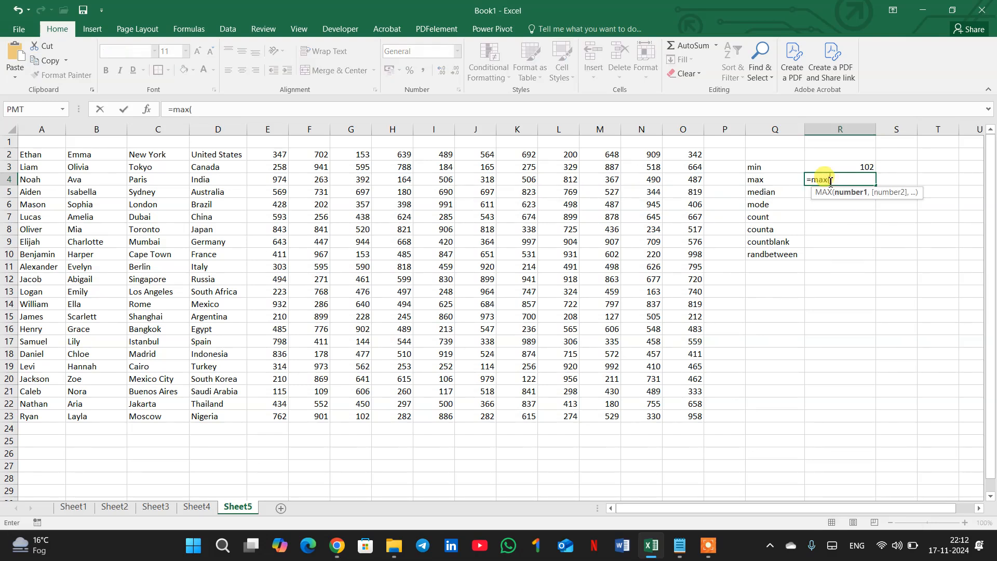
drag(273, 154, 679, 415)
text())
key(Return)
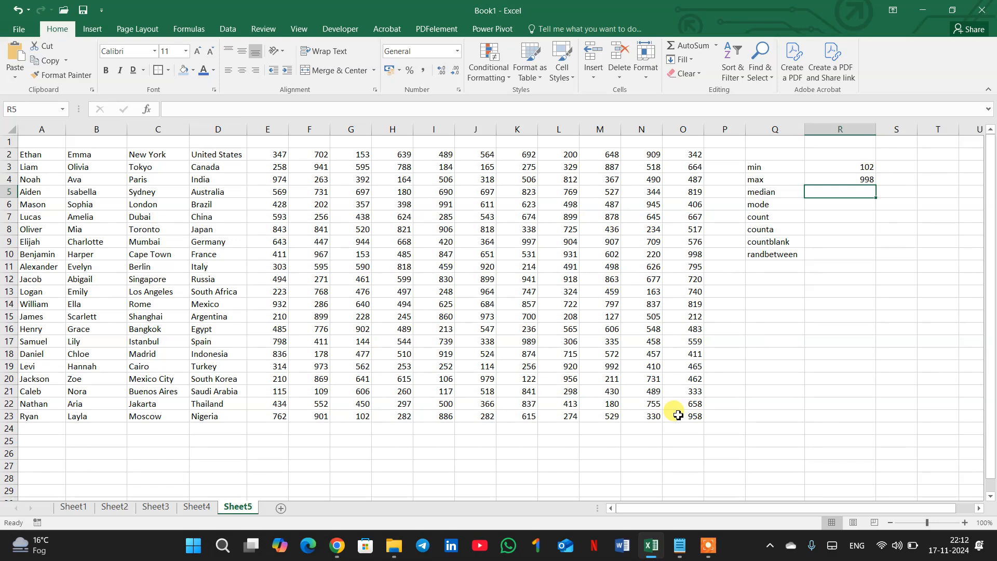
Calculate the median of the number block in R5 with =MEDIAN(E2:O23).
text(=medin)
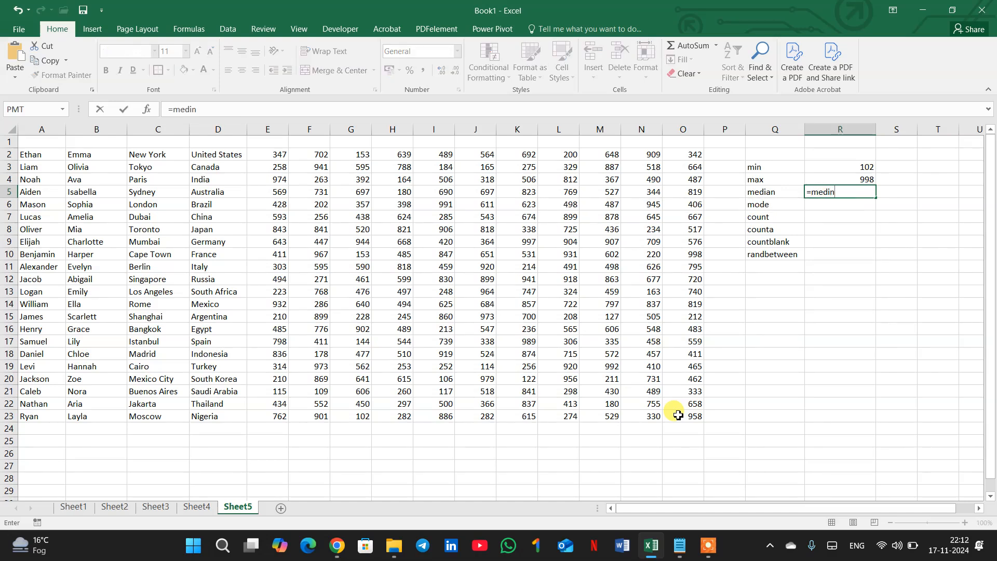
key(BackSpace)
text(an)
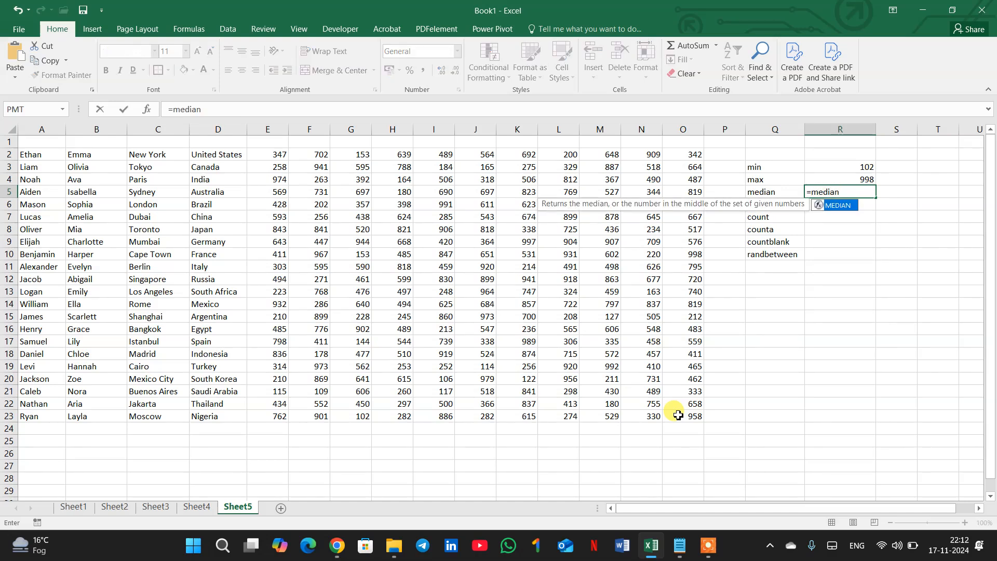
text(()
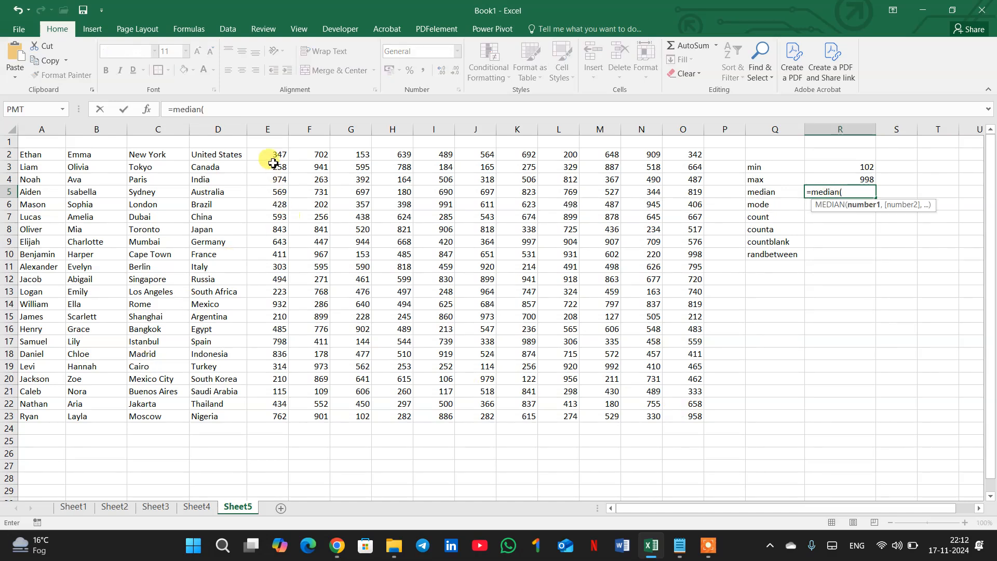
drag(267, 156, 682, 415)
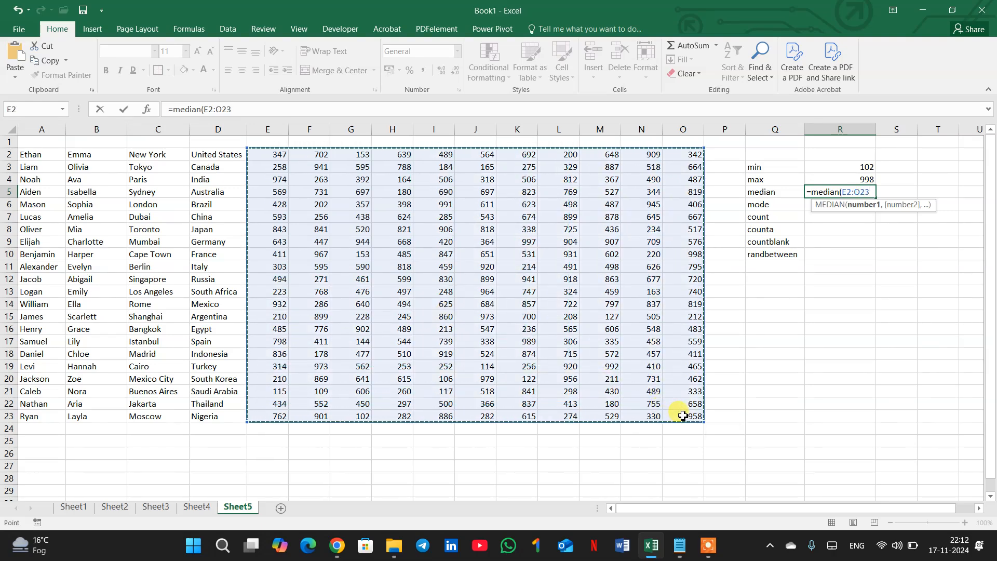
text())
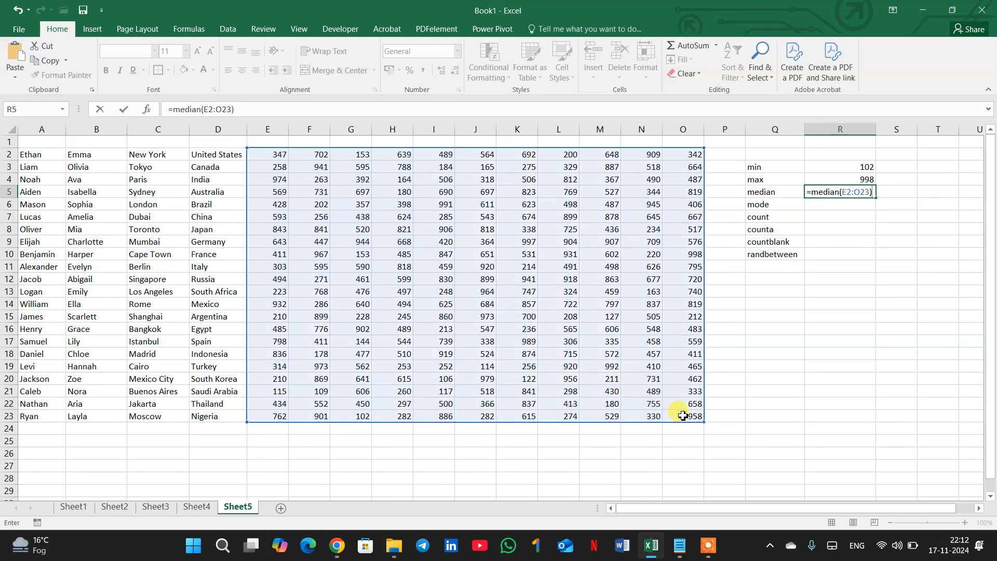
key(Return)
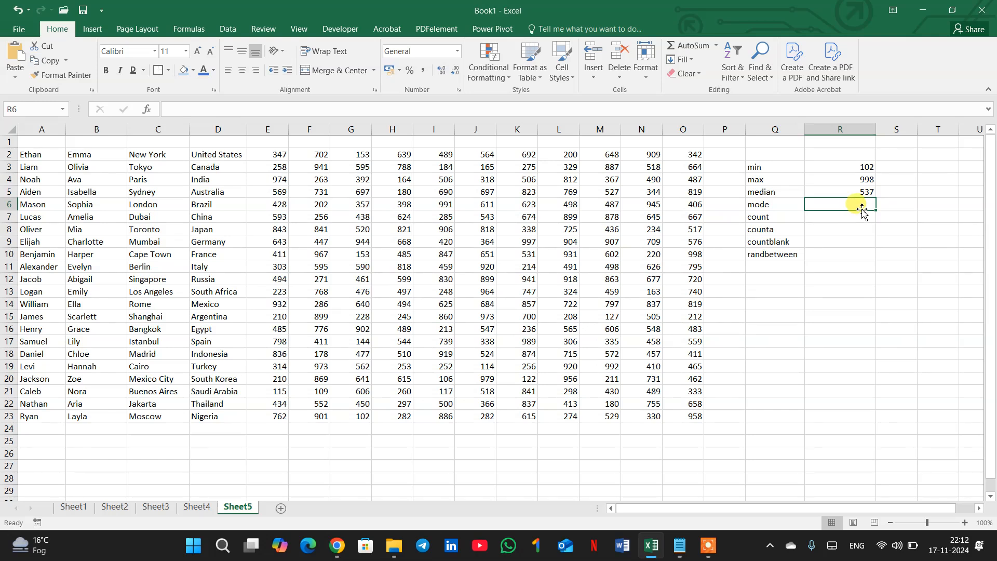
Find the most frequent value of the number block in R6 with =MODE(E2:O23).
text(=mode)
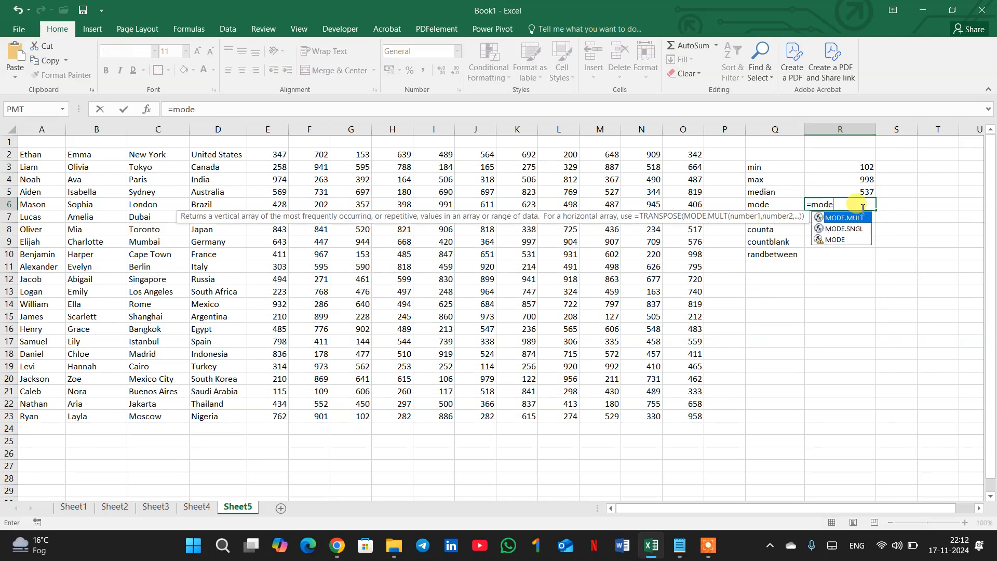
text(()
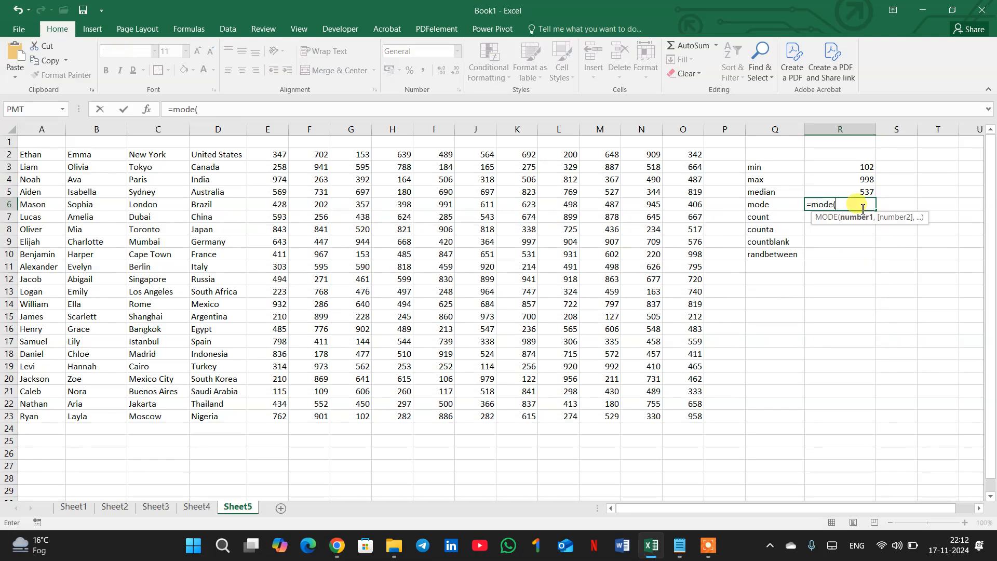
drag(267, 155, 687, 414)
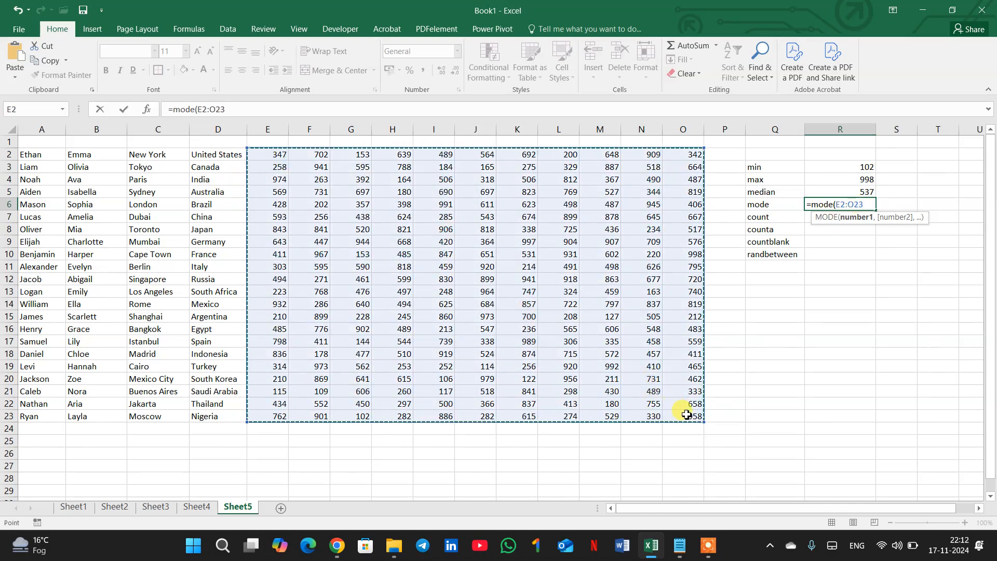
key(Return)
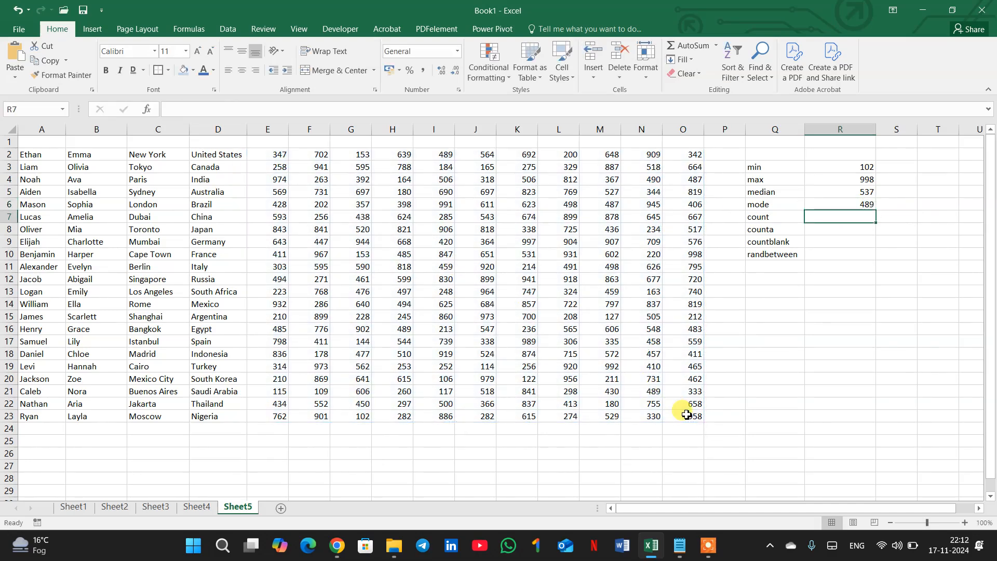
click(858, 208)
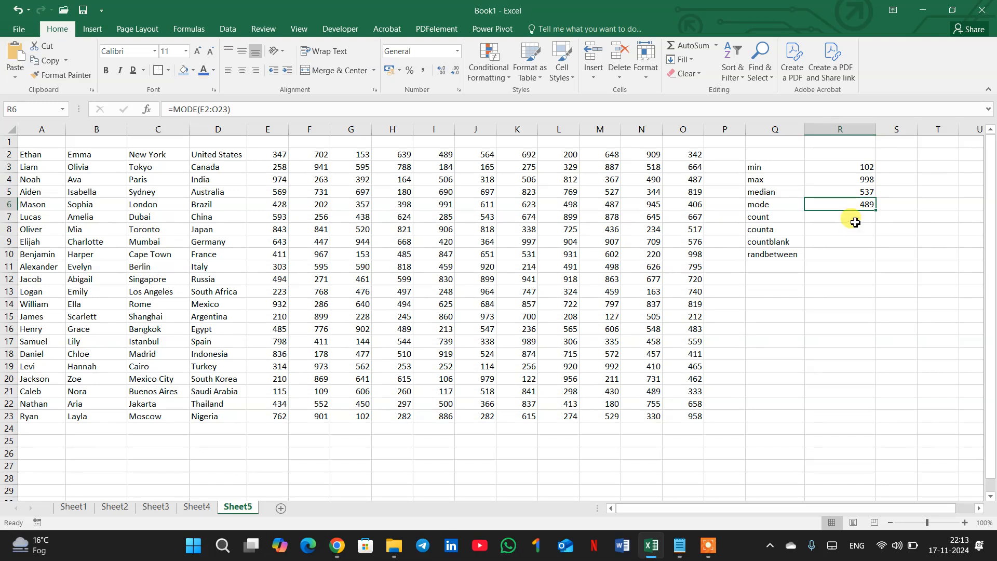
Count the numeric cells of the whole data table in R7 with =COUNT(A2:O23).
click(857, 221)
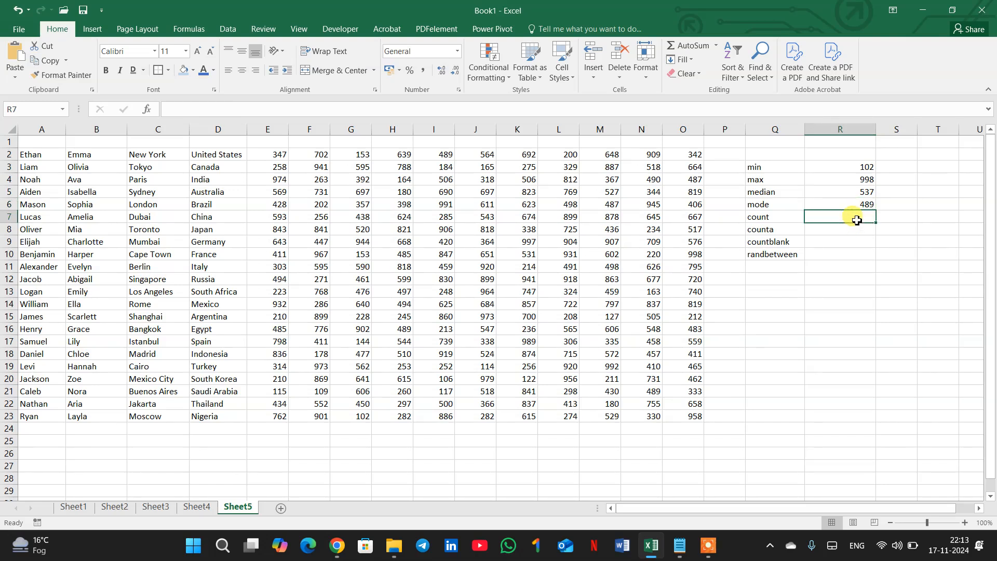
text(=count)
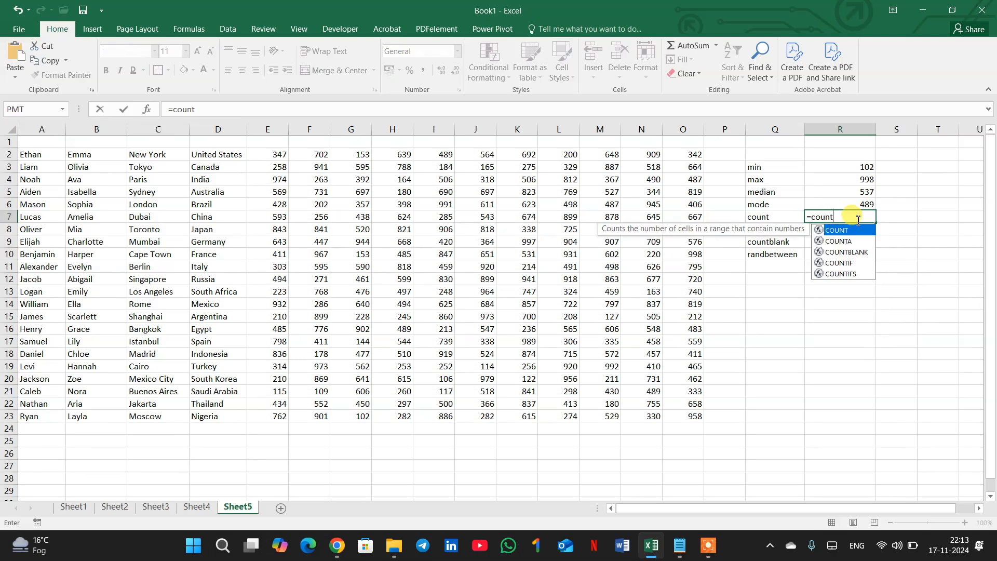
text(()
drag(47, 154, 678, 415)
text())
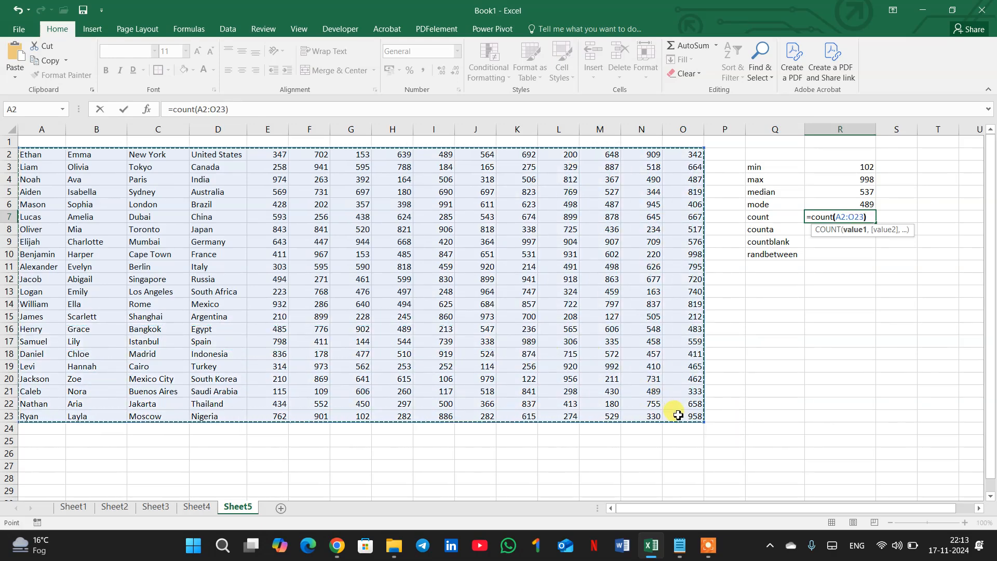
key(Return)
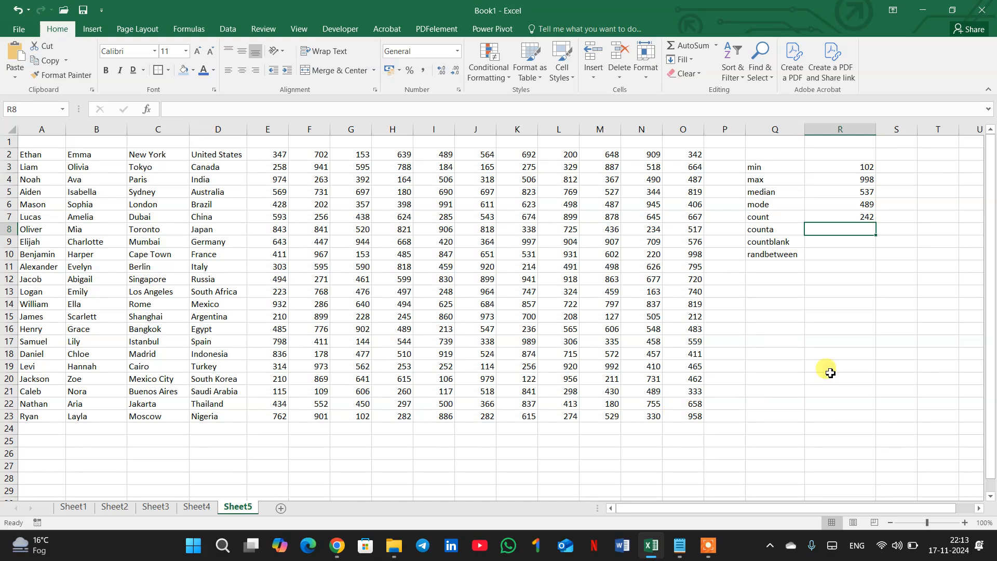
double_click(786, 231)
text((only)
key(BackSpace)
key(BackSpace)
key(BackSpace)
key(BackSpace)
key(BackSpace)
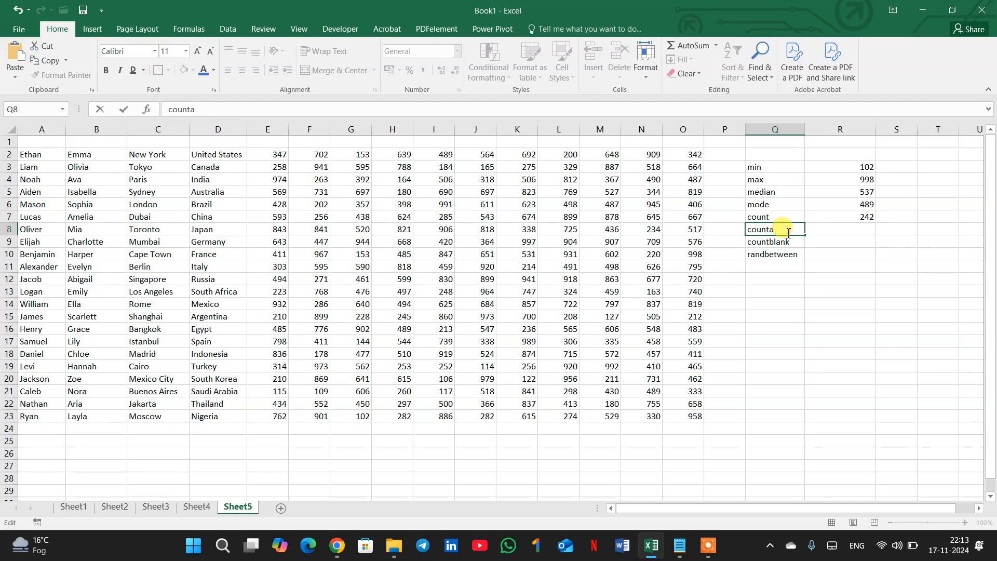
Add the note "only number" in S7 beside the COUNT result and widen column S to fit it.
click(905, 215)
text(only number)
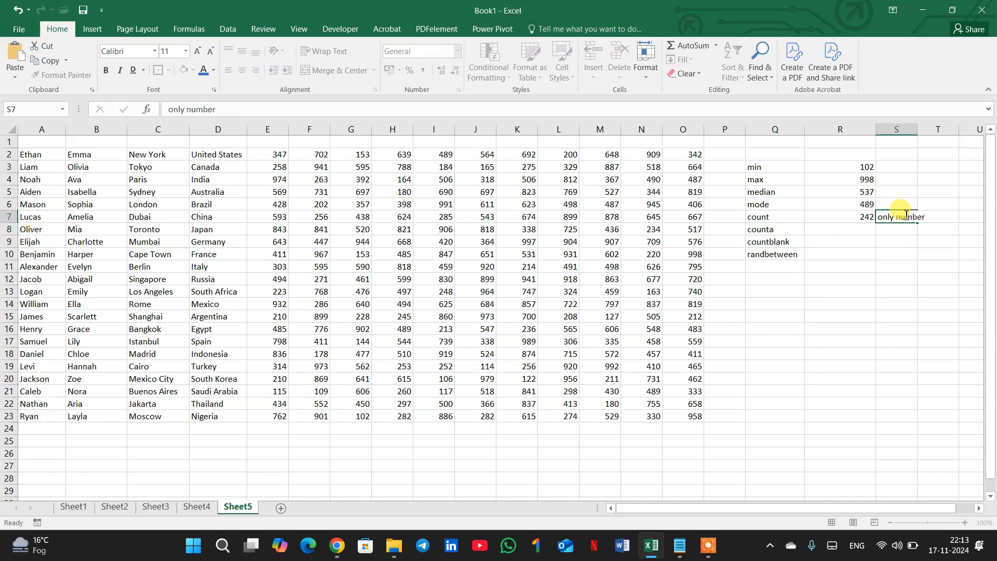
key(Return)
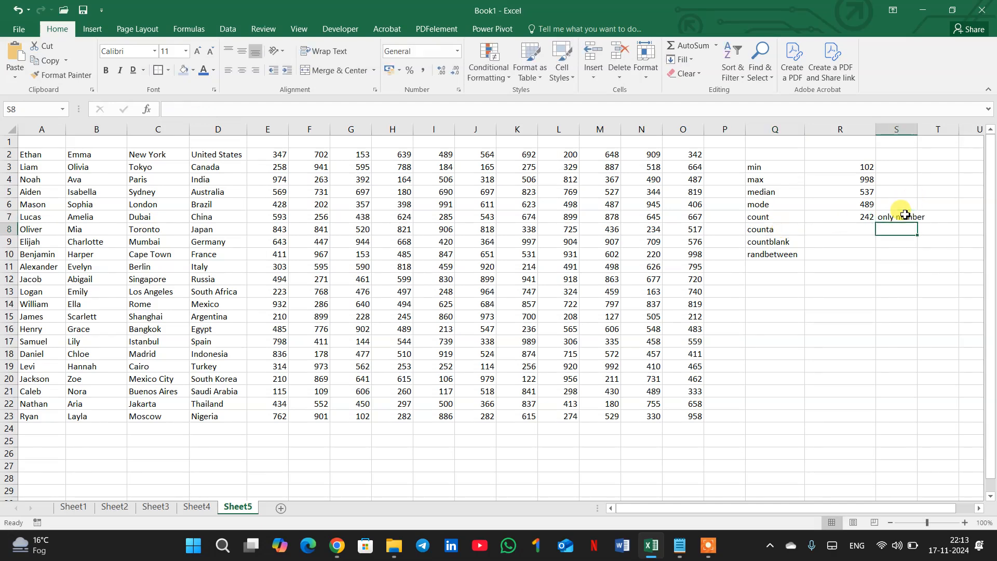
drag(917, 129, 935, 130)
click(856, 265)
Count all non-empty cells of the data table in R8 with =COUNTA(A2:O23).
click(856, 227)
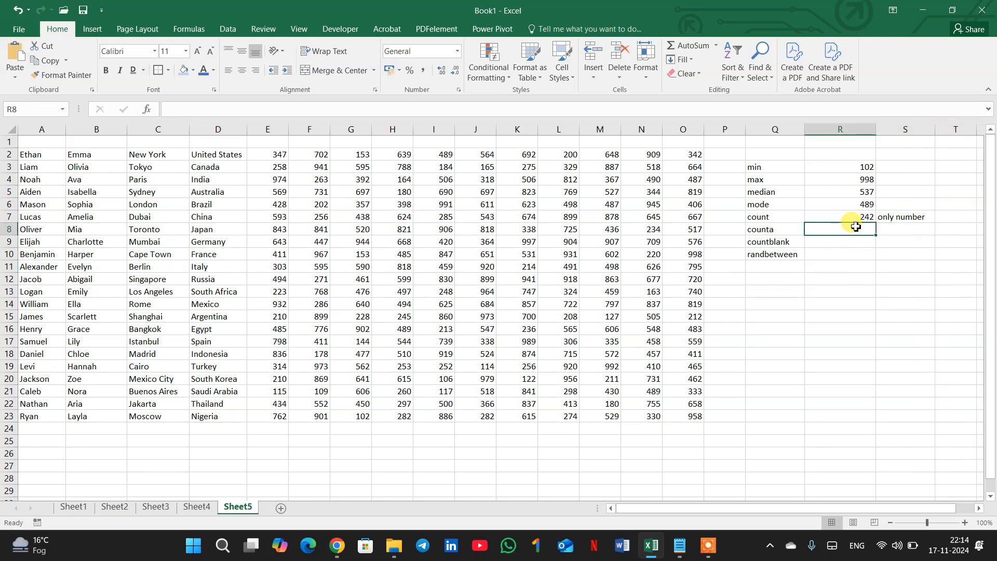
text(=)
text(co)
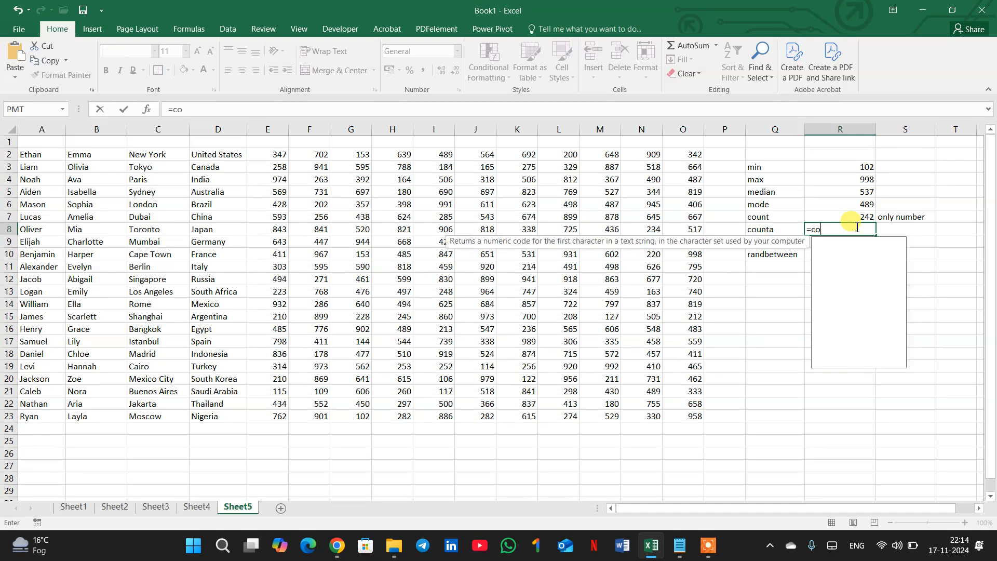
text(unta()
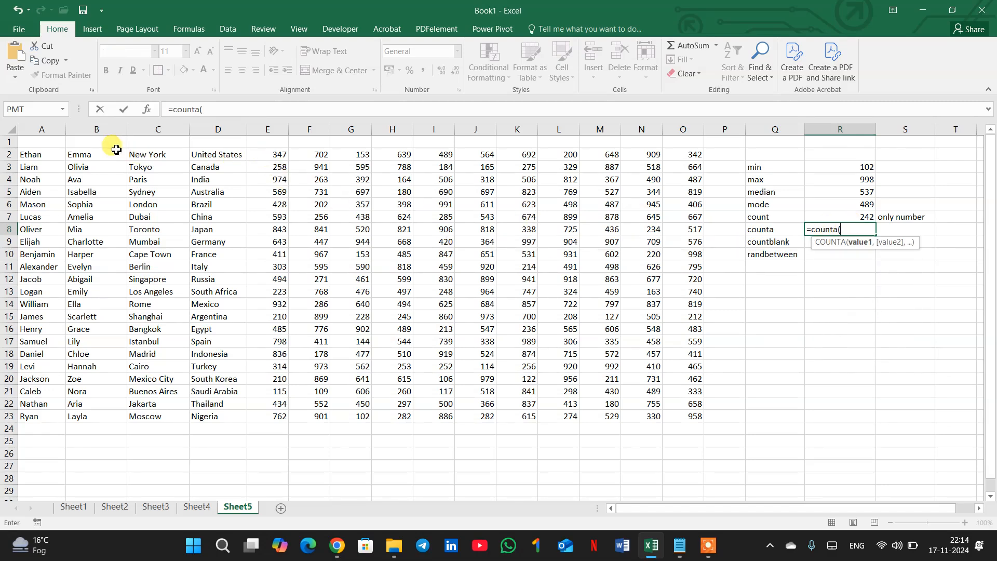
drag(27, 154, 677, 413)
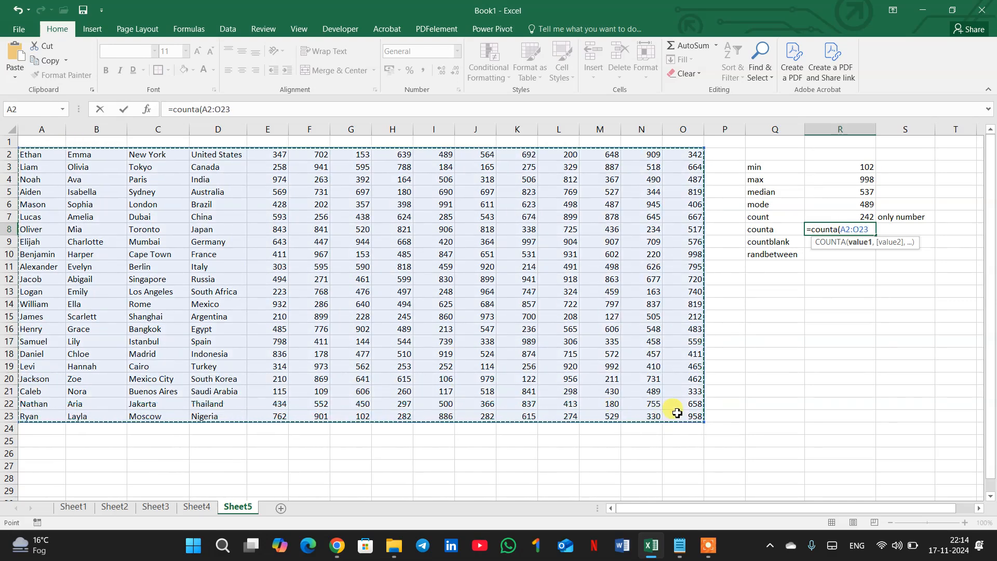
text())
key(Return)
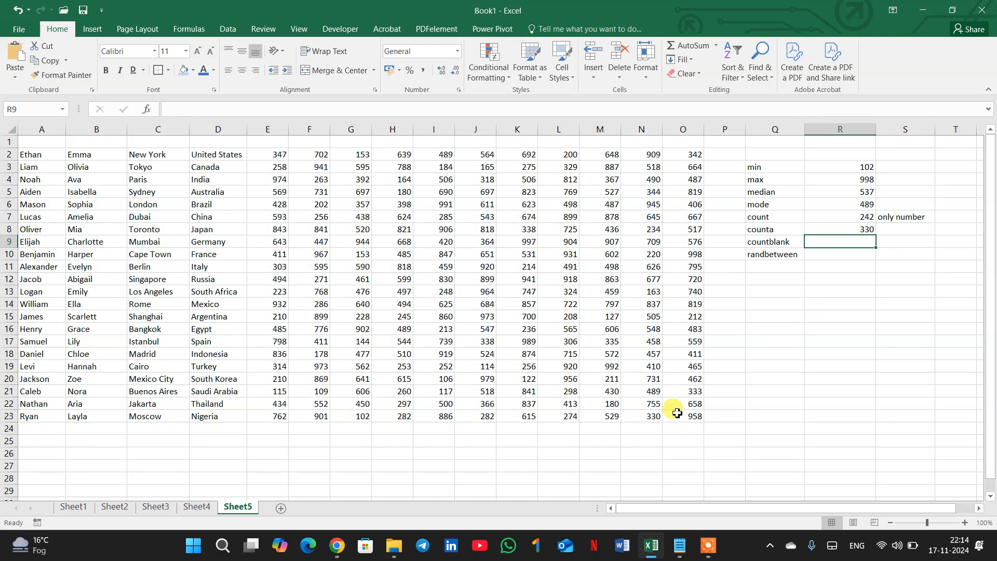
Count the empty cells of the data table in R9 with the COUNTBLANK function over A2:O23.
text(=countblank()
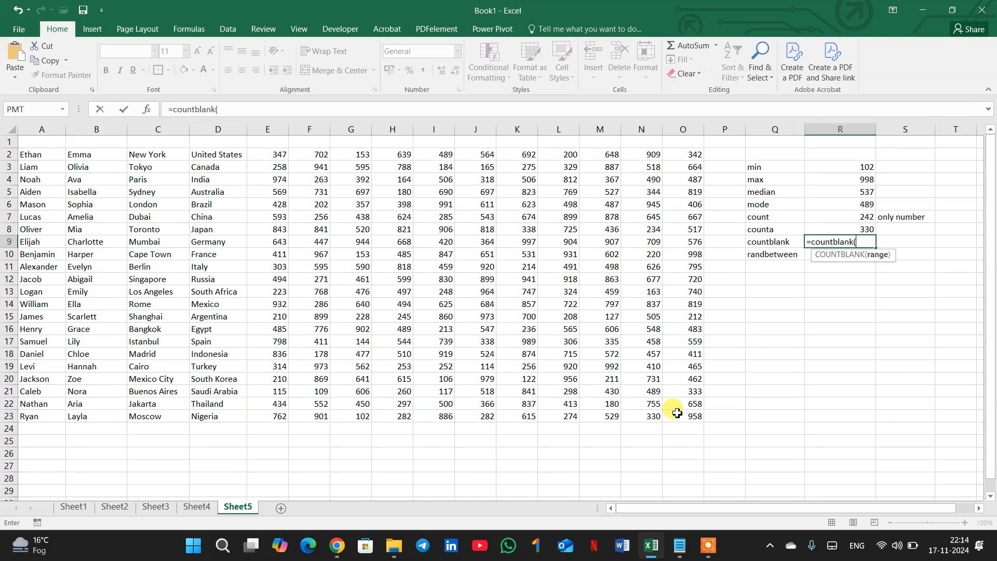
drag(37, 154, 685, 416)
key(Return)
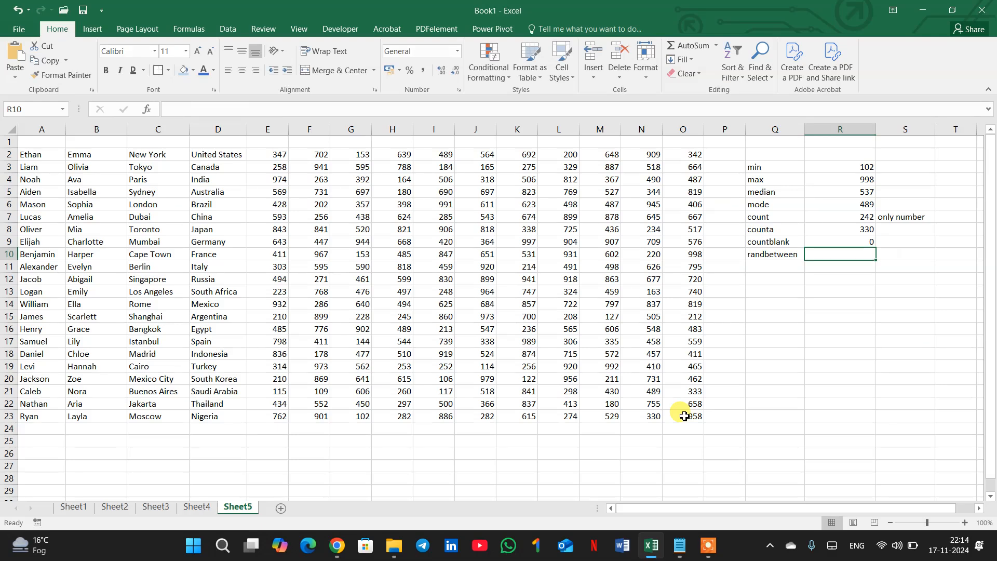
click(852, 242)
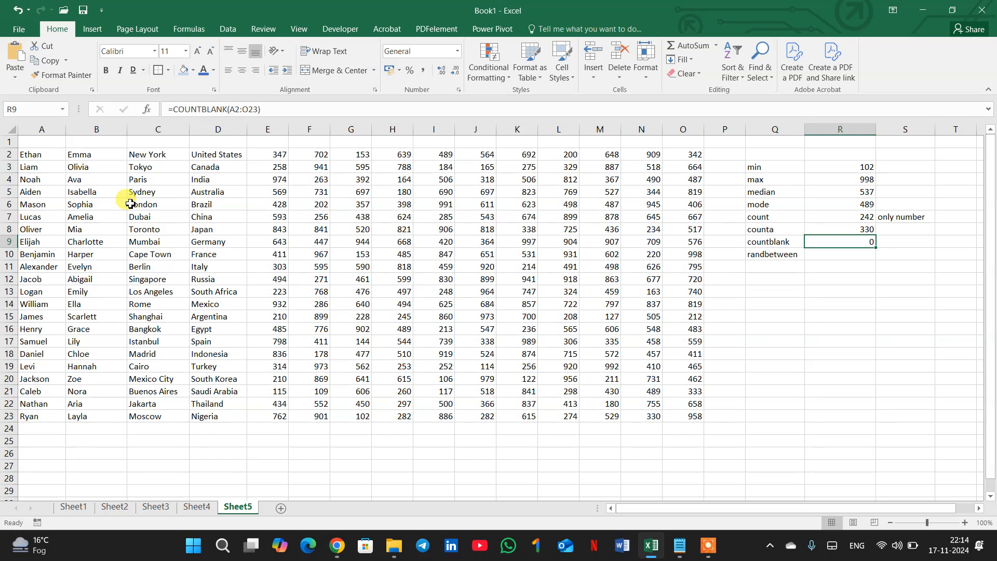
Clear the contents of cells C6, F15, I7 and L19 to create blanks in the data table.
click(145, 208)
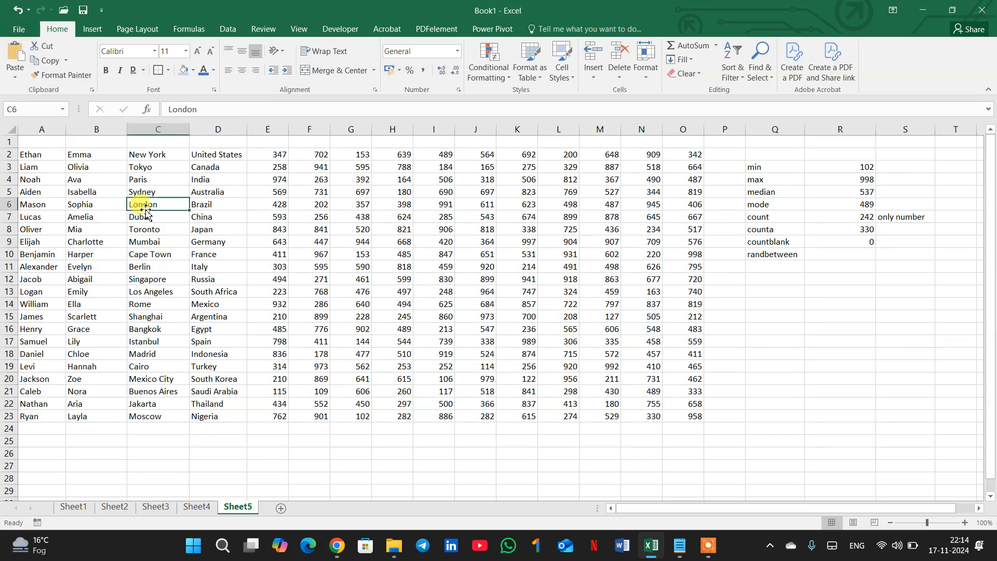
key(Delete)
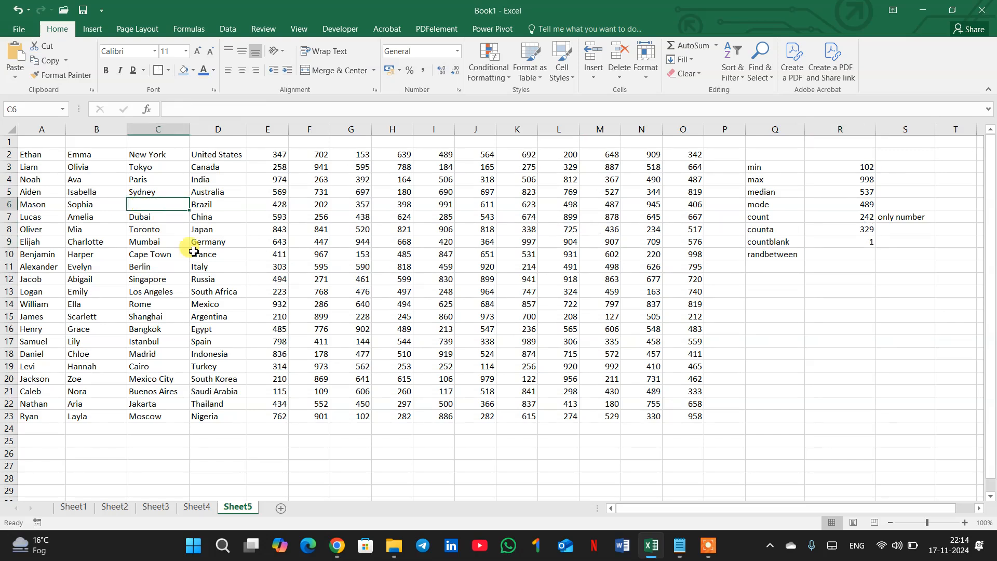
click(310, 316)
key(Delete)
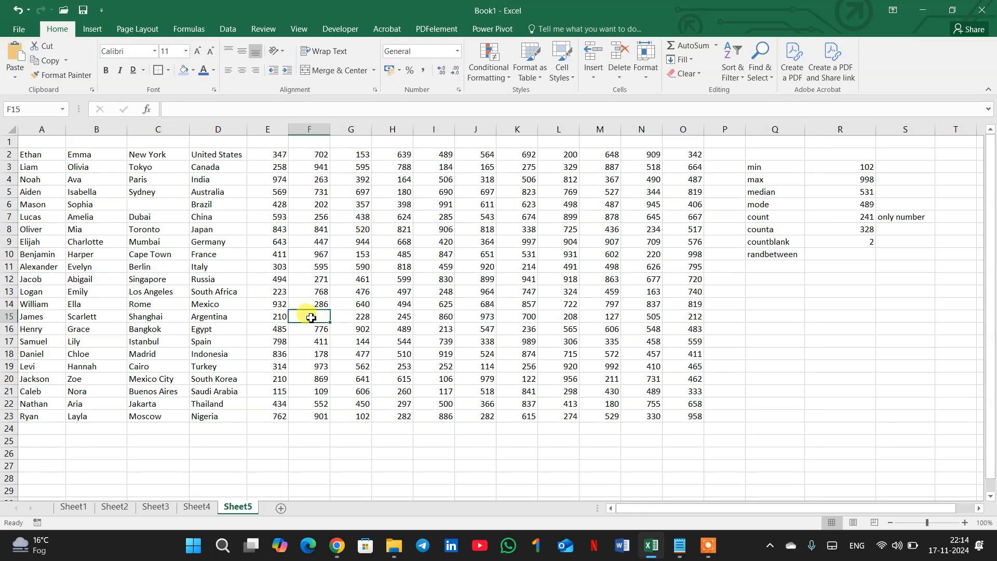
click(445, 212)
key(Delete)
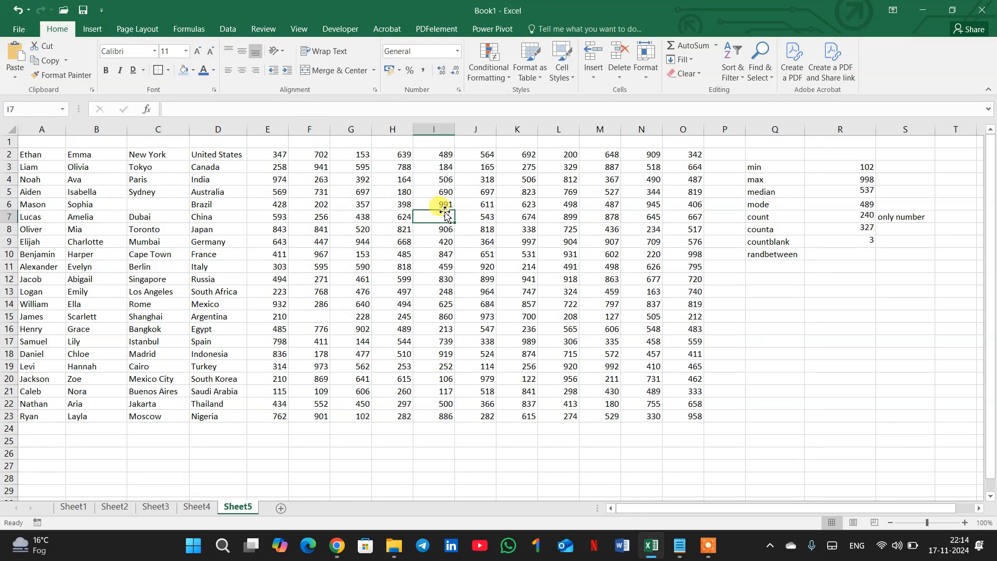
click(543, 367)
key(Delete)
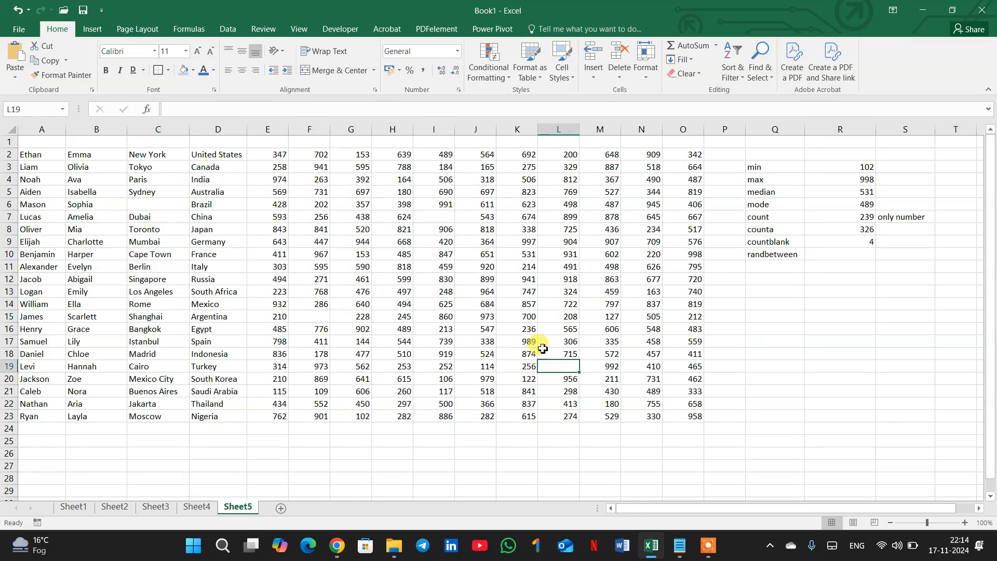
Clear cells M6, J13, C21, A15 and A7 as further blanks, and check the COUNTBLANK result in R9.
click(582, 206)
key(Delete)
click(496, 293)
key(Delete)
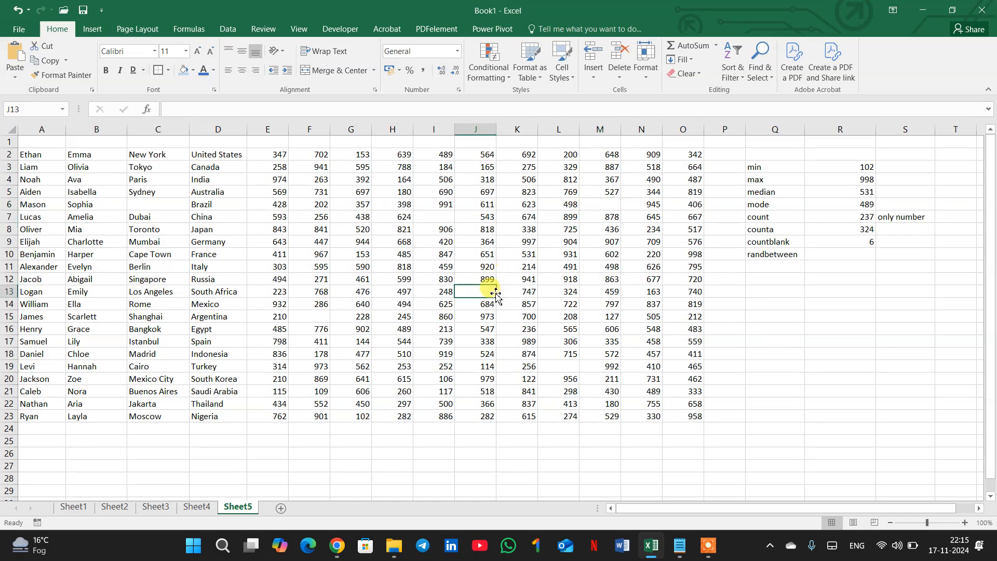
click(155, 391)
key(Delete)
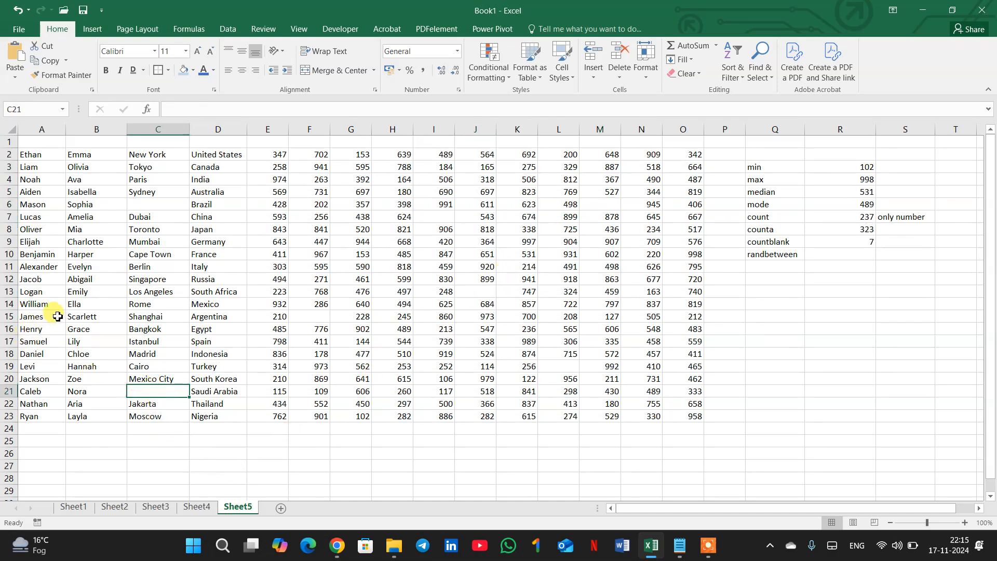
click(57, 316)
key(Delete)
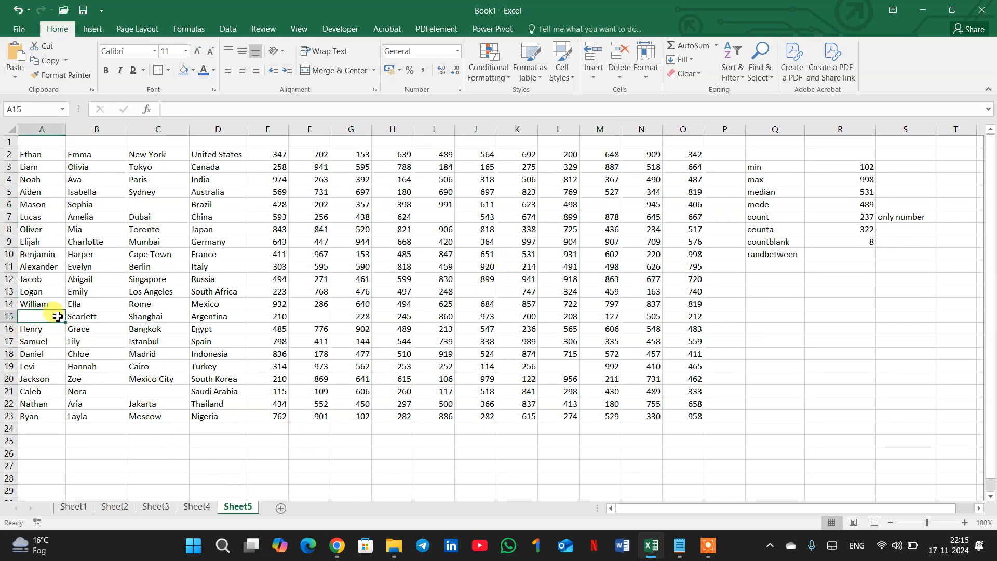
click(48, 222)
key(Delete)
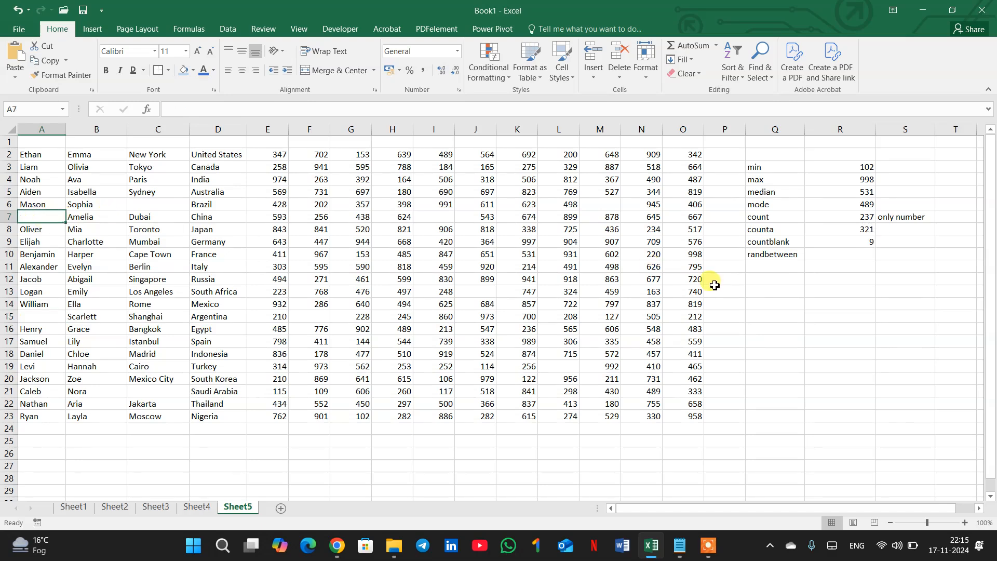
click(846, 243)
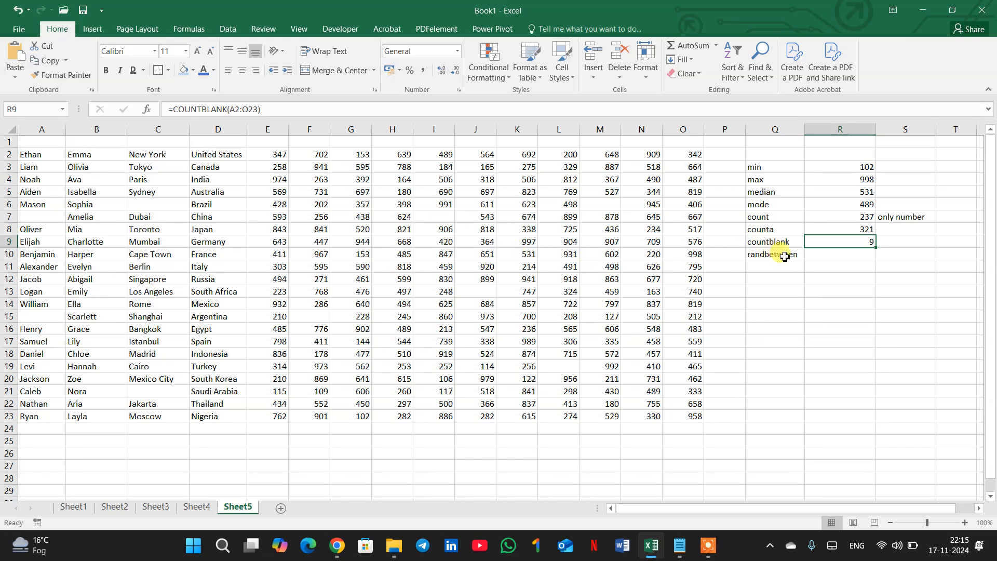
Generate a random number between 100 and 1000 in R10 with =RANDBETWEEN(100,1000).
click(816, 255)
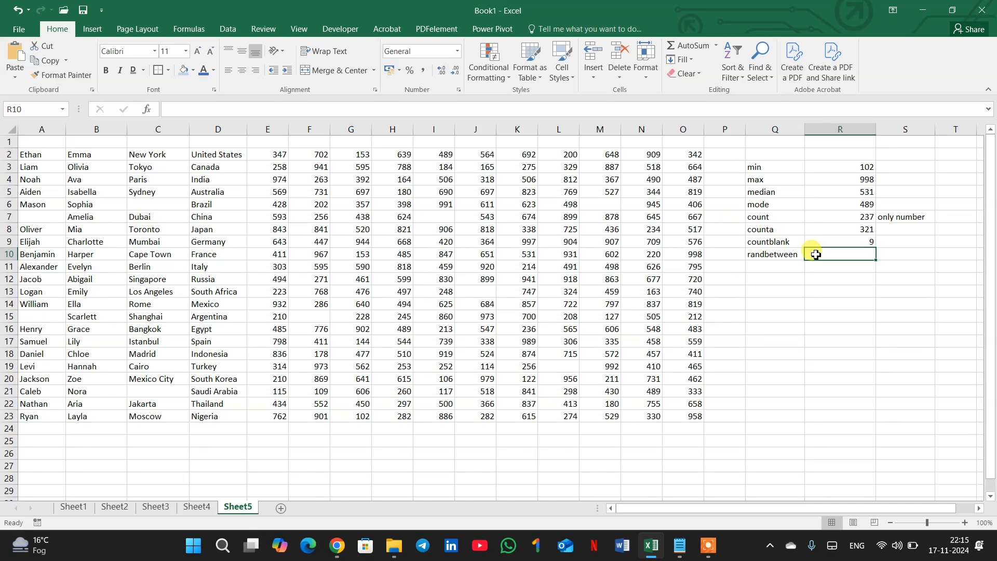
text(=randbe)
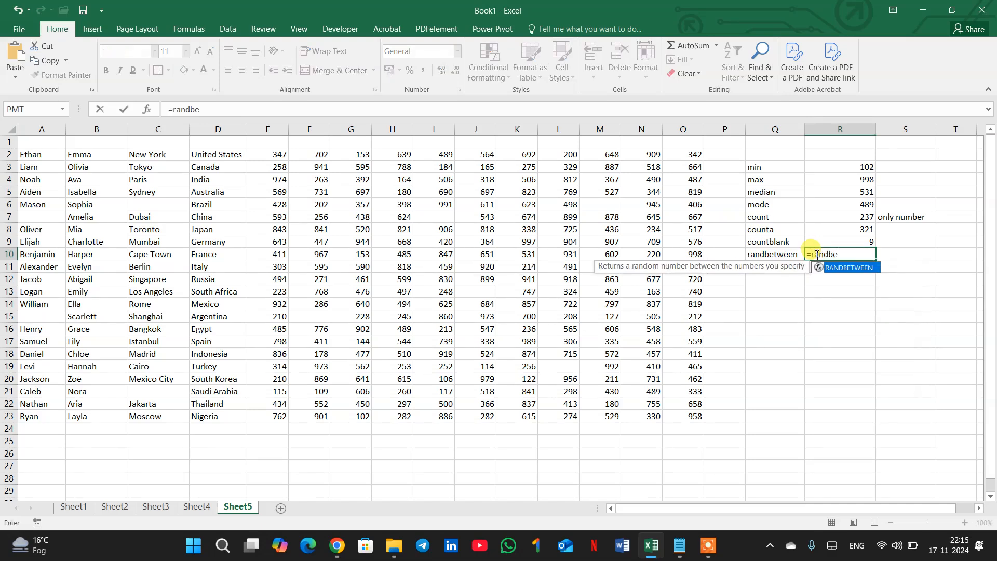
text(tween()
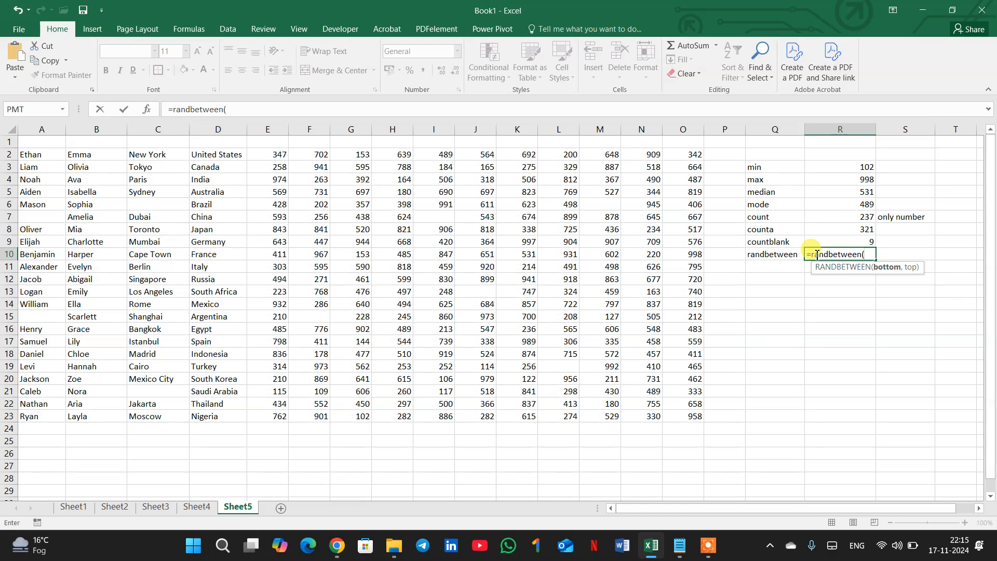
text(100,1)
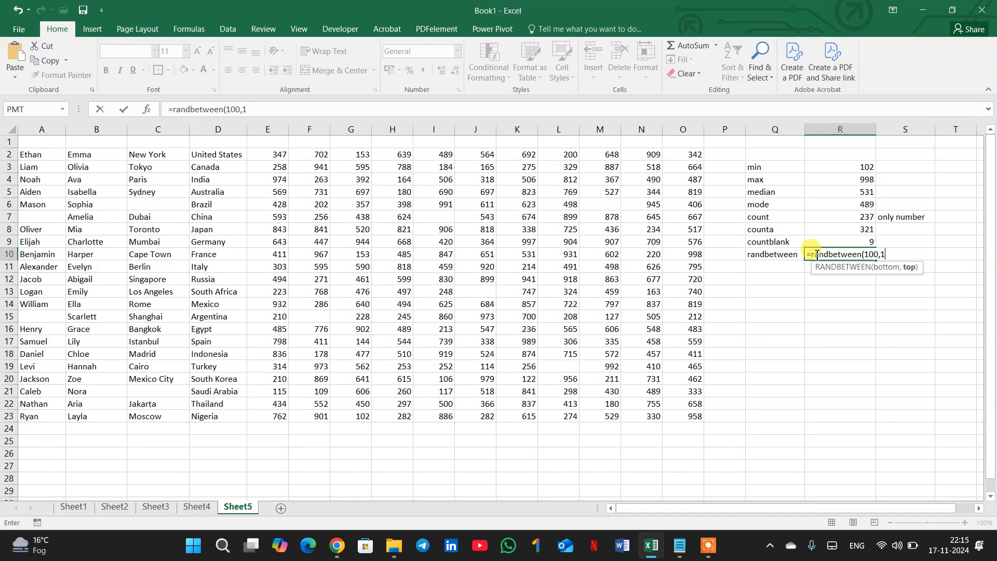
text(000))
key(Return)
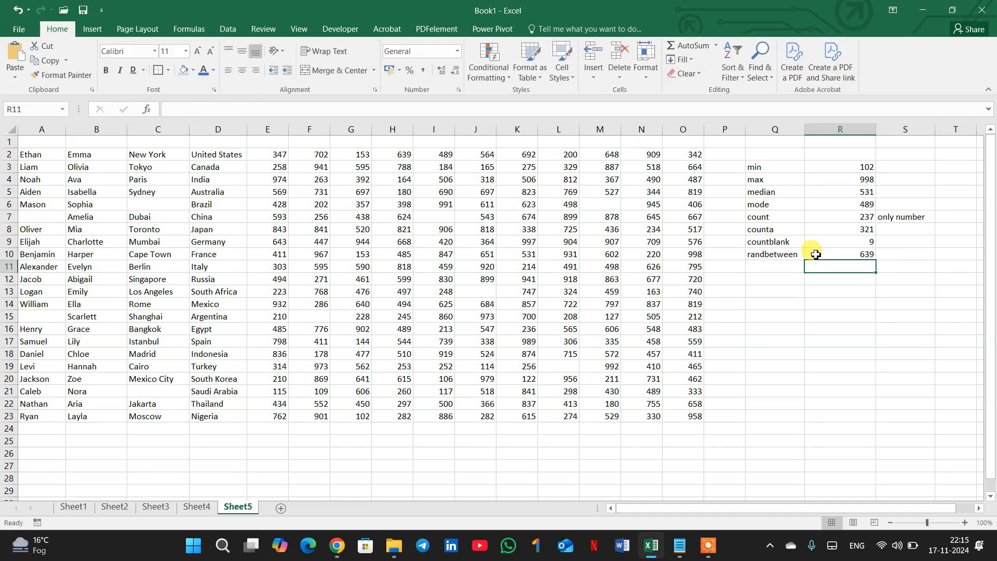
Re-enter the RANDBETWEEN formula in R10 repeatedly to generate new random numbers.
click(833, 255)
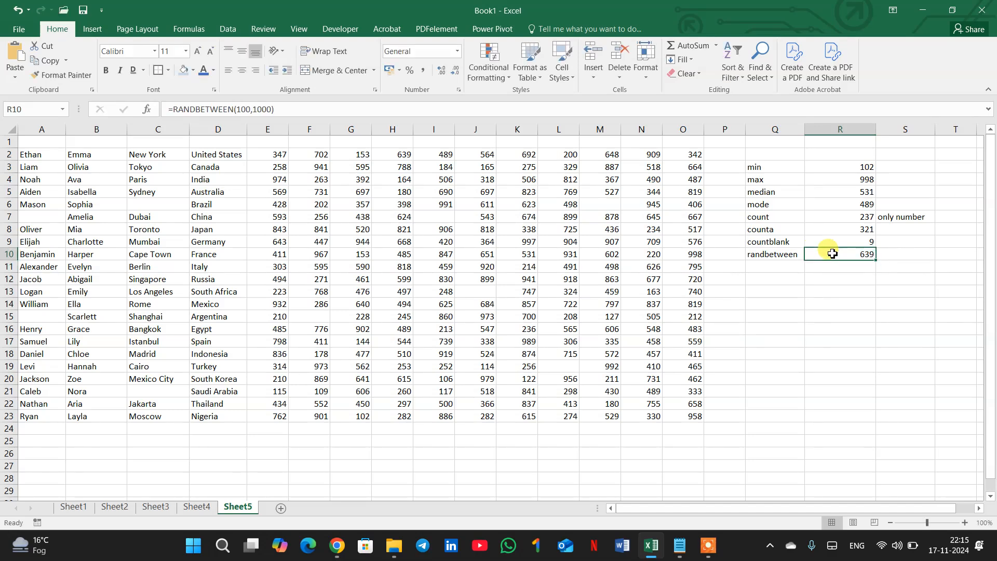
double_click(833, 254)
key(Return)
click(833, 254)
double_click(832, 254)
key(Return)
double_click(833, 254)
key(Return)
click(833, 253)
key(Return)
click(833, 254)
double_click(832, 254)
key(Return)
double_click(832, 253)
key(Return)
click(815, 315)
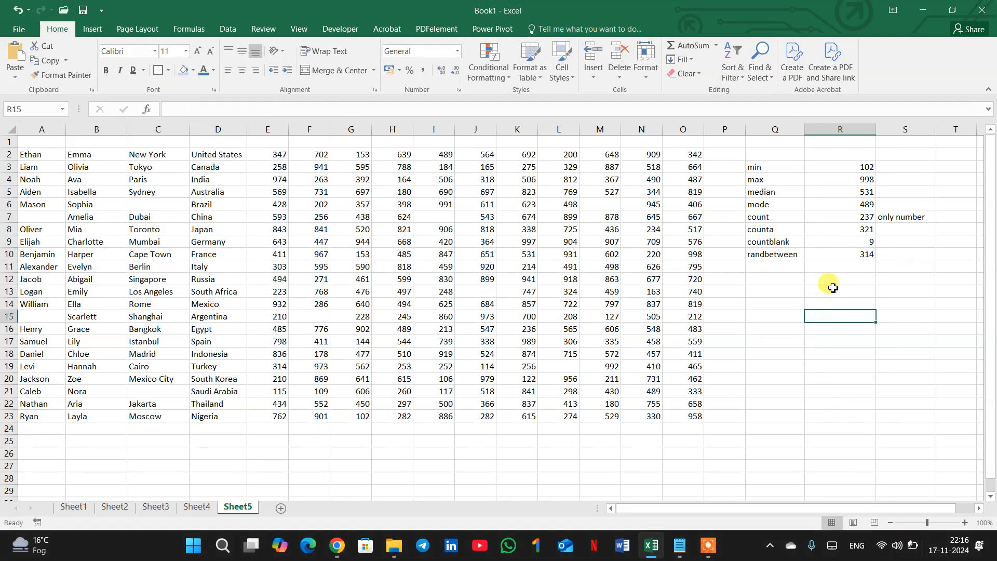